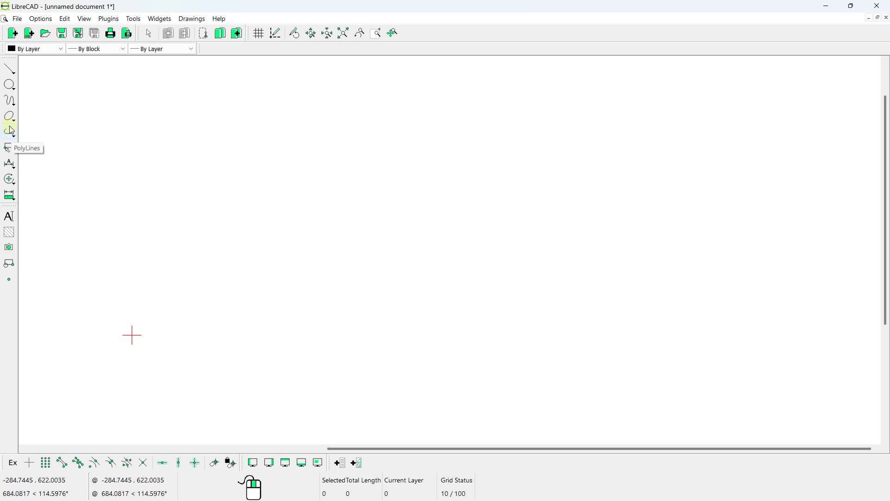
Step: Browse the Line, Circle, Arc and Ellipse drawing variants, enable Snap Middle, and open the Options menu
left_click(9, 71)
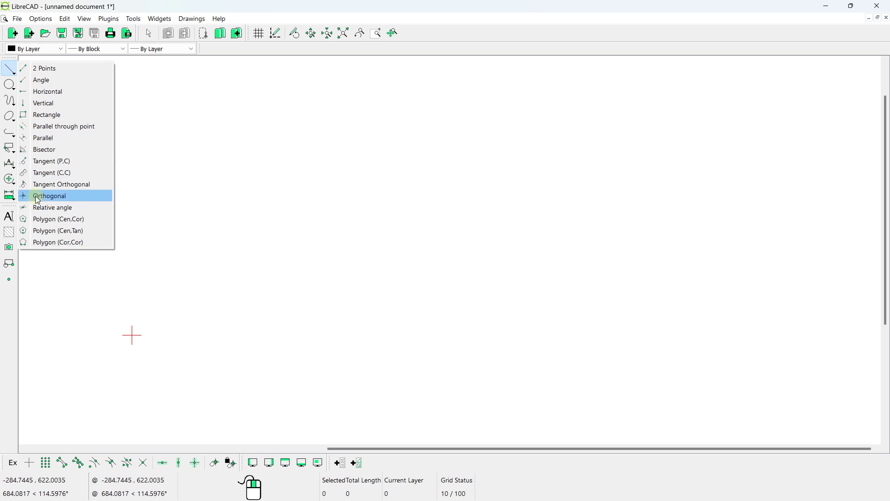
left_click(10, 88)
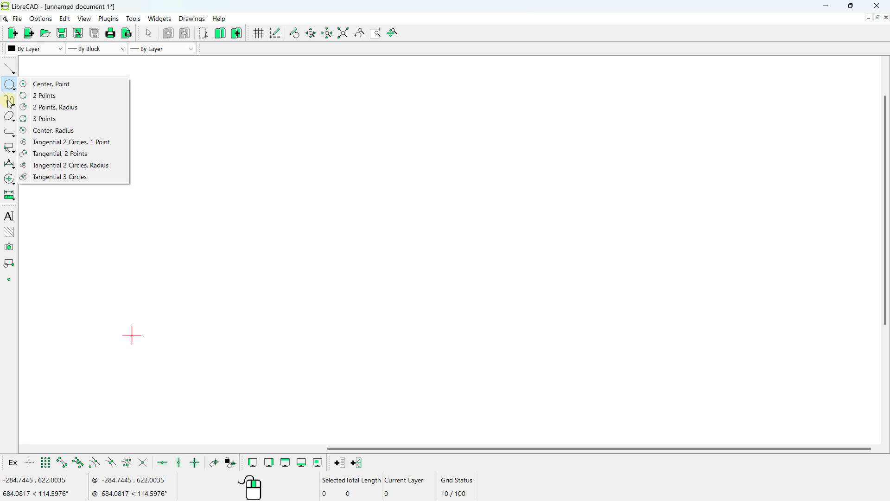
left_click(10, 101)
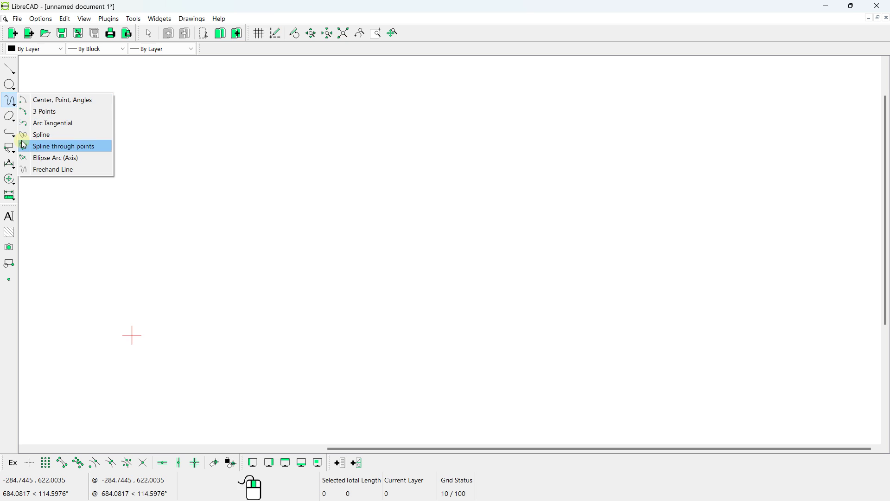
left_click(8, 120)
left_click(8, 119)
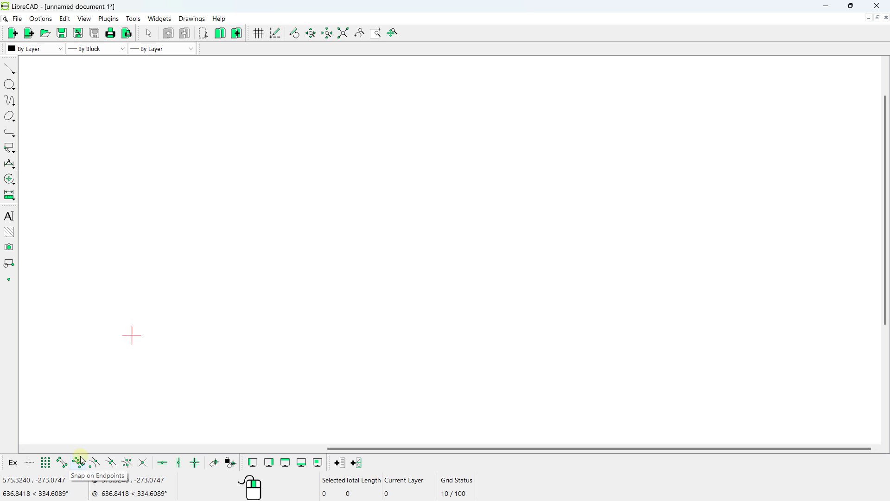
left_click(113, 462)
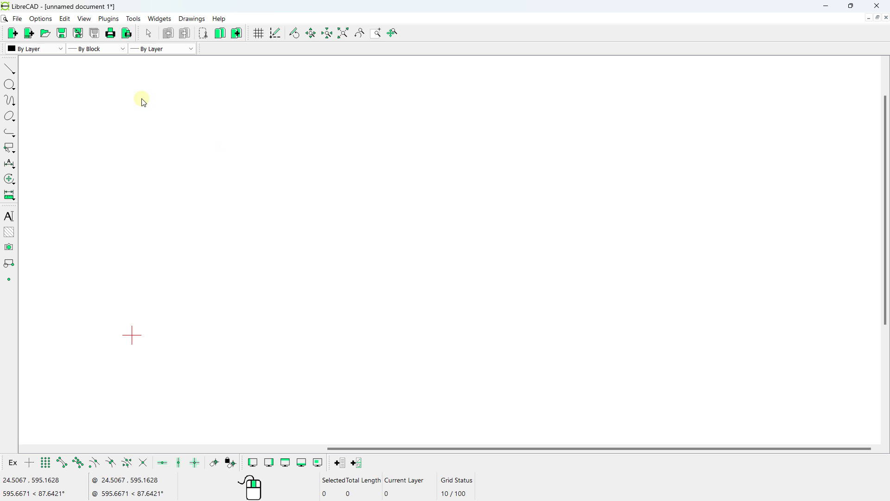
left_click(44, 21)
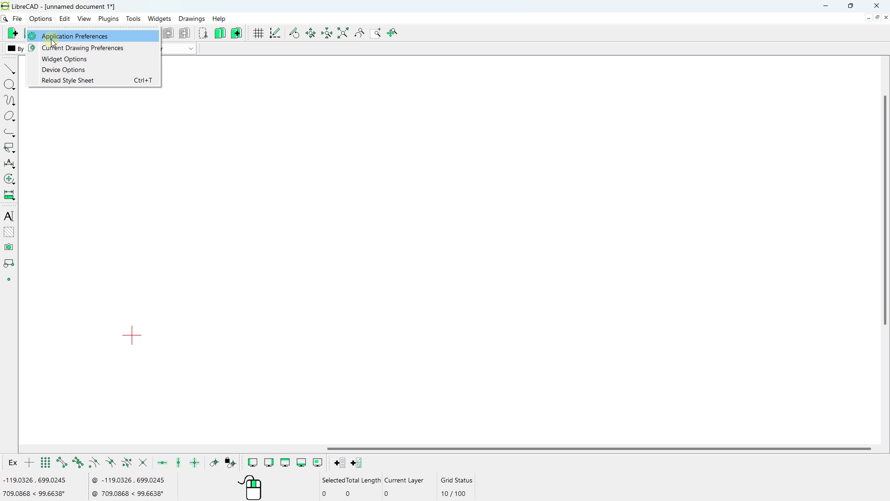
Step: Accept application preferences with a #ffffff background, Millimeter default unit and auto save time
left_click(53, 37)
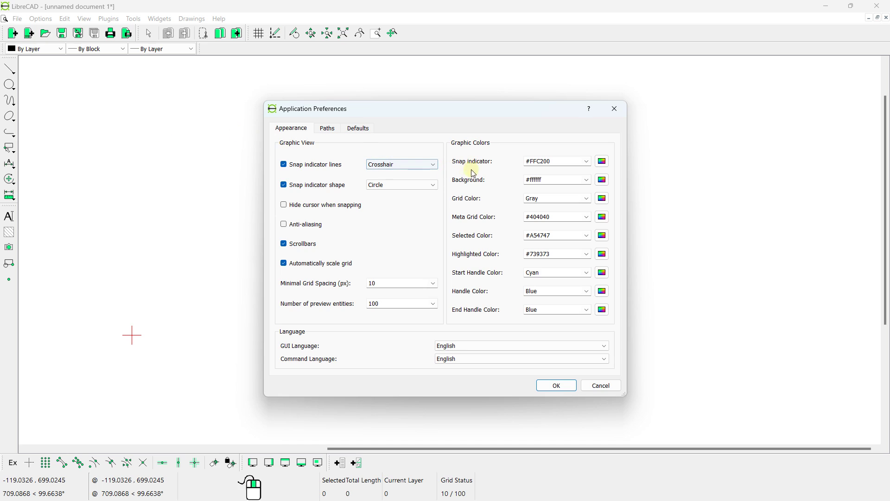
left_click(607, 185)
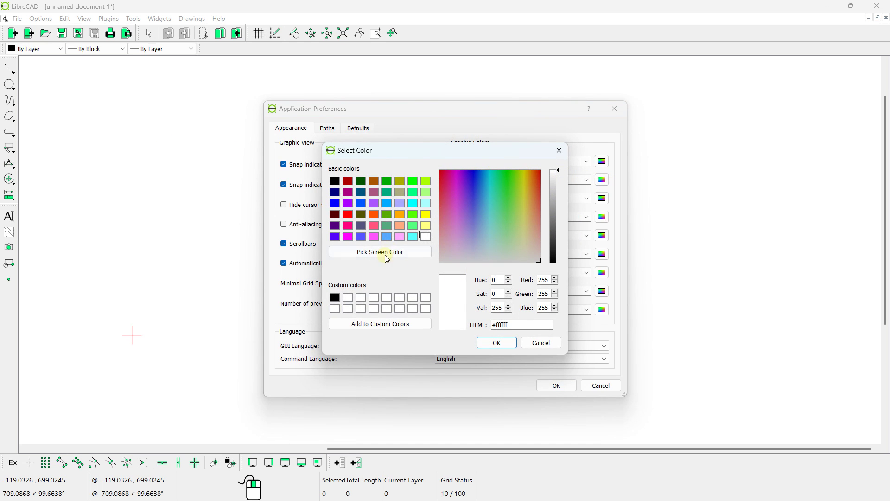
left_click(496, 343)
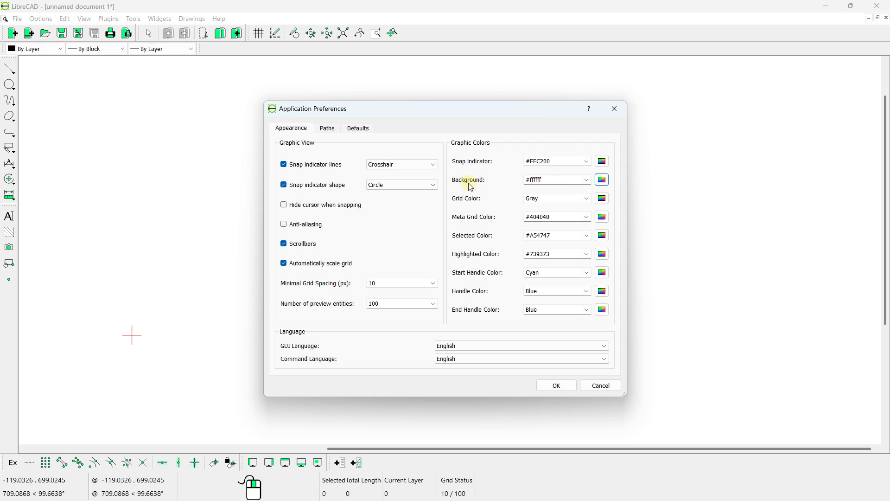
left_click(327, 128)
left_click(355, 130)
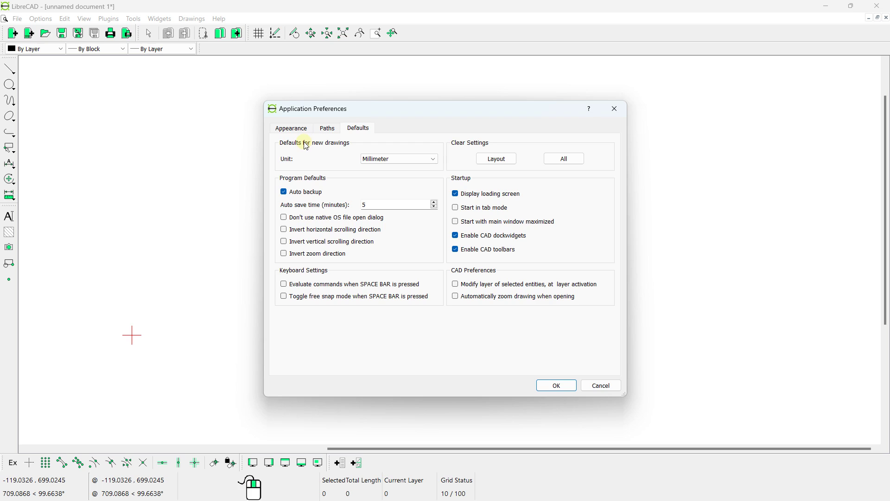
left_click(378, 160)
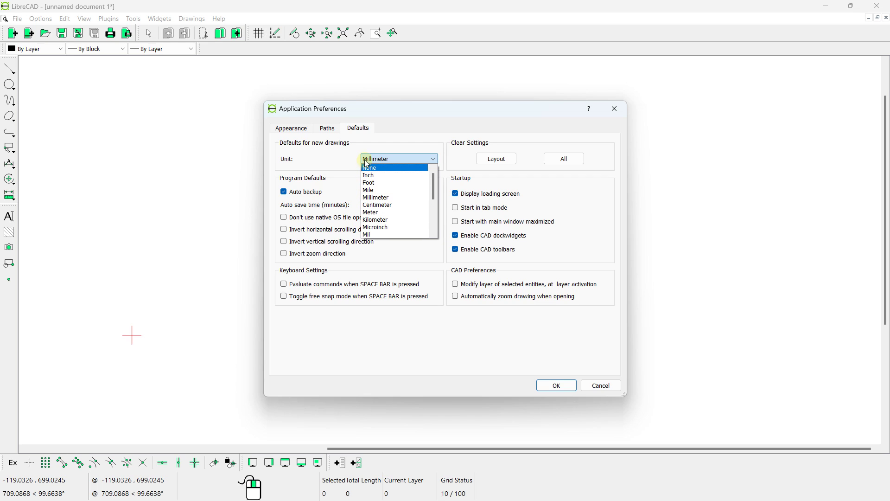
left_click(367, 199)
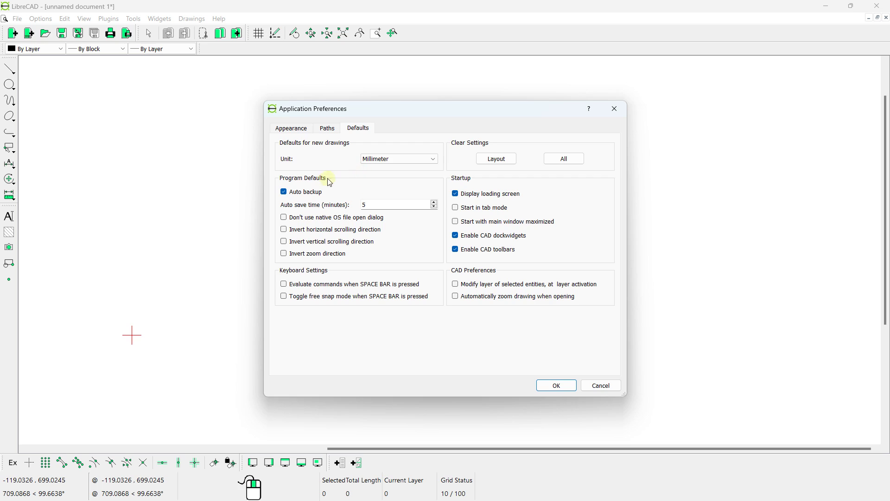
double_click(364, 204)
left_click(557, 386)
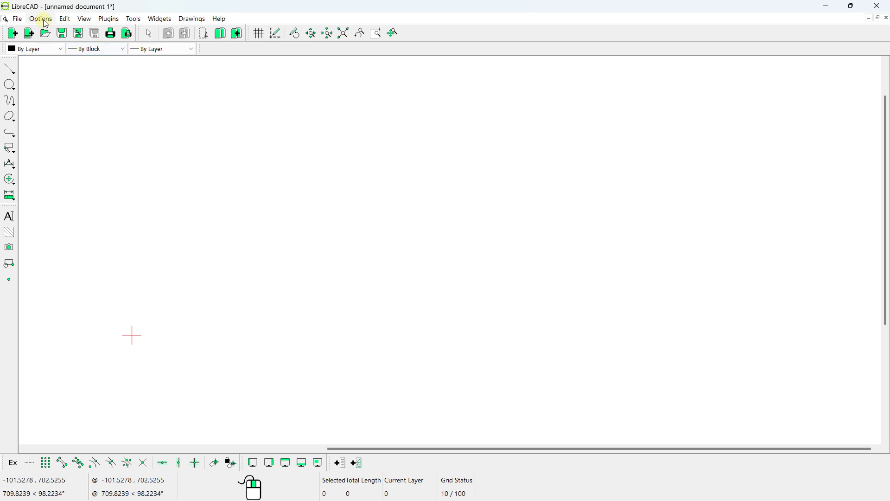
Step: Keep A4 portrait paper and set the current drawing's main unit to Centimeter
left_click(41, 19)
left_click(70, 46)
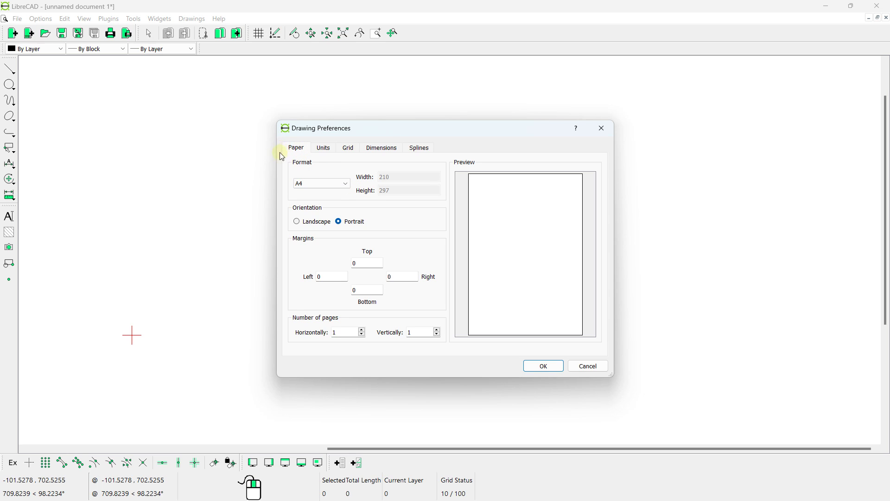
left_click(324, 189)
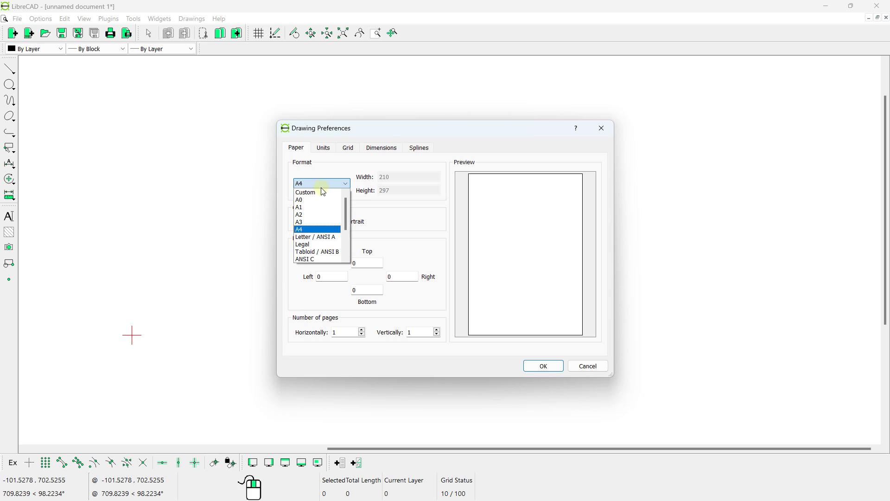
left_click(304, 229)
left_click(304, 225)
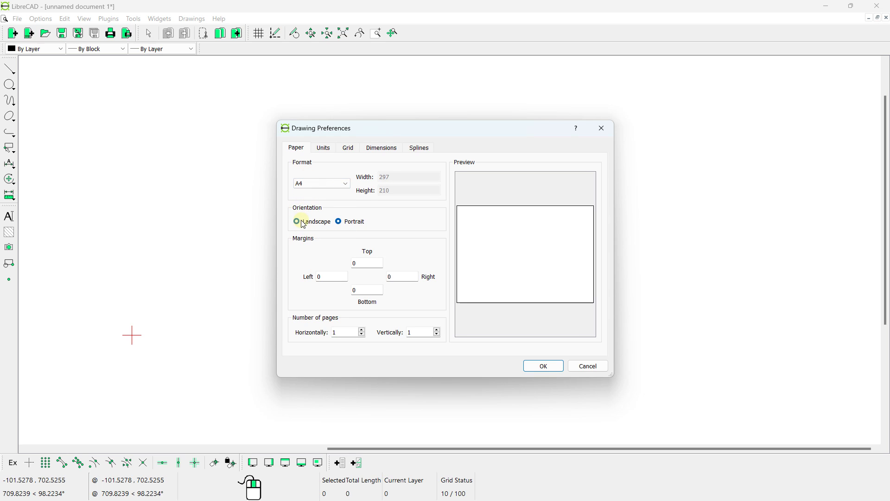
left_click(348, 225)
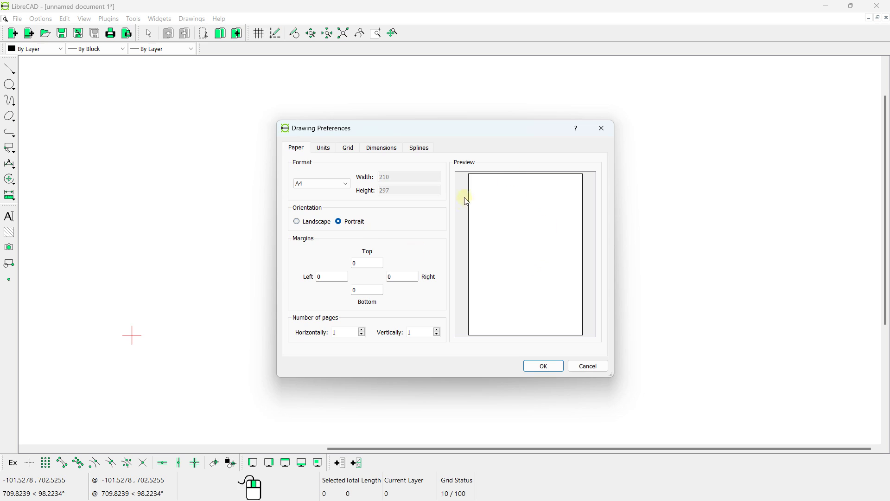
left_click(330, 149)
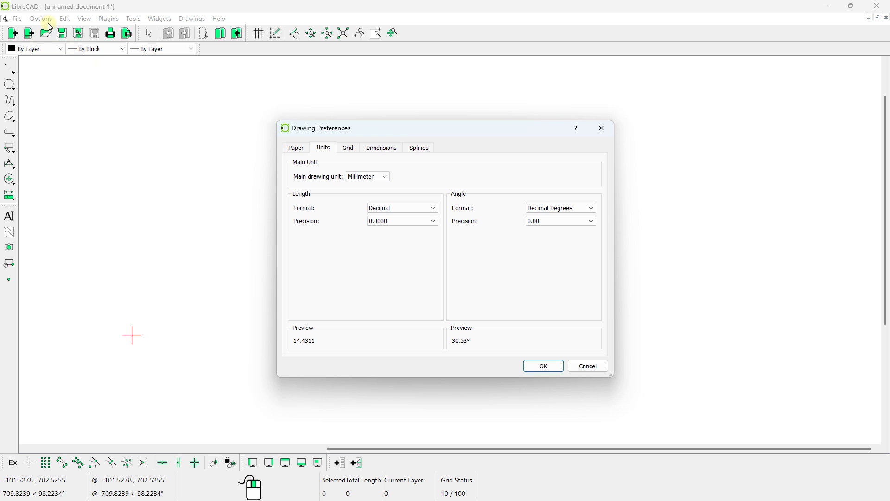
left_click(368, 183)
left_click(366, 219)
left_click(538, 366)
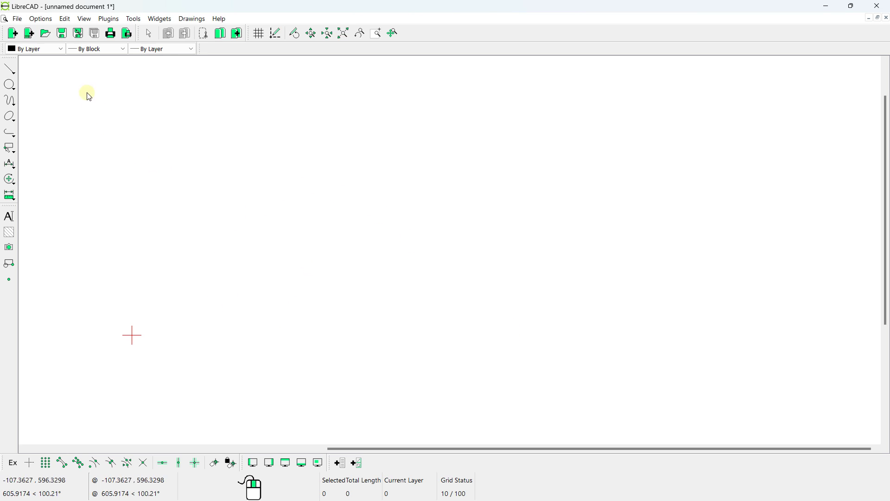
Step: Review the drawing's units, Grid, Splines and Dimensions settings (text height 2.5), then cancel unchanged
left_click(41, 19)
left_click(54, 48)
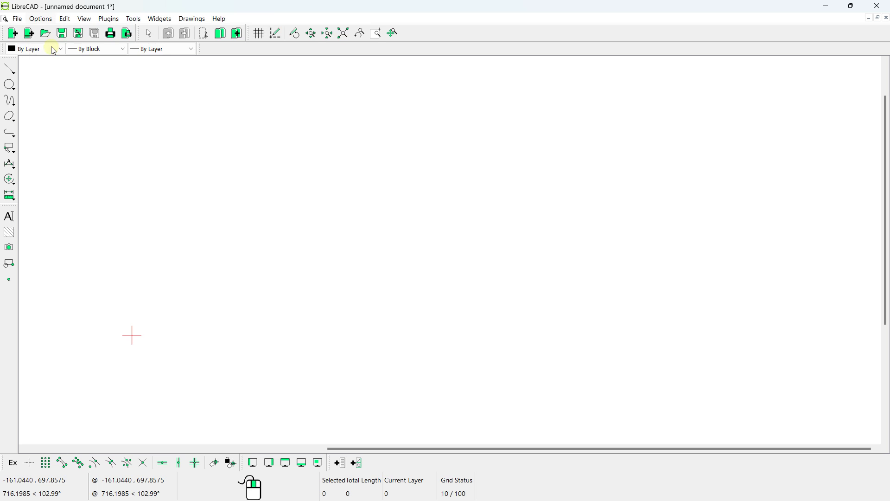
left_click(366, 176)
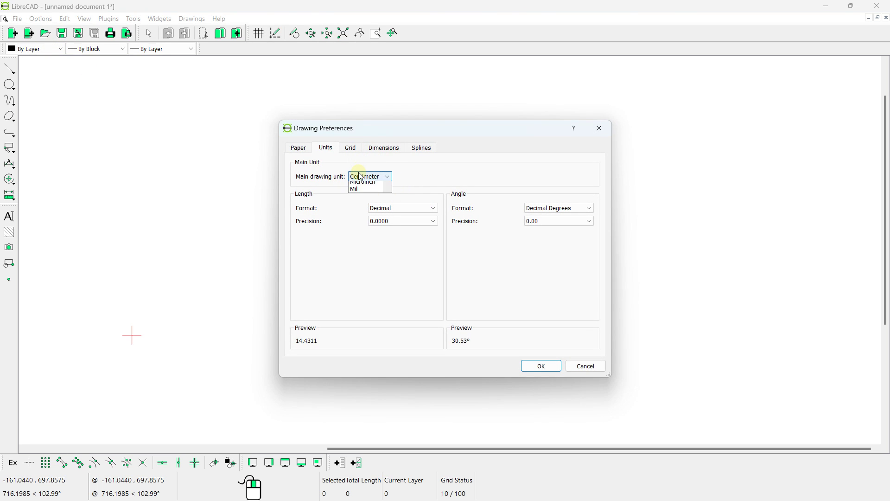
left_click(365, 216)
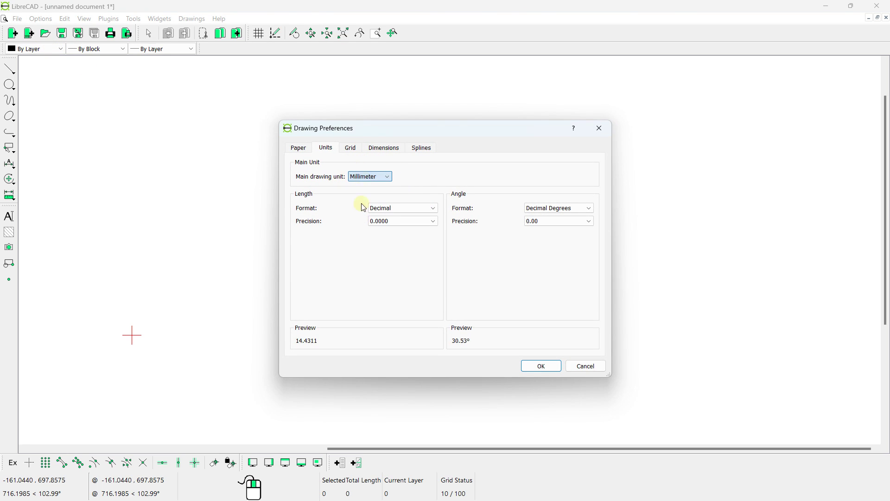
left_click(351, 149)
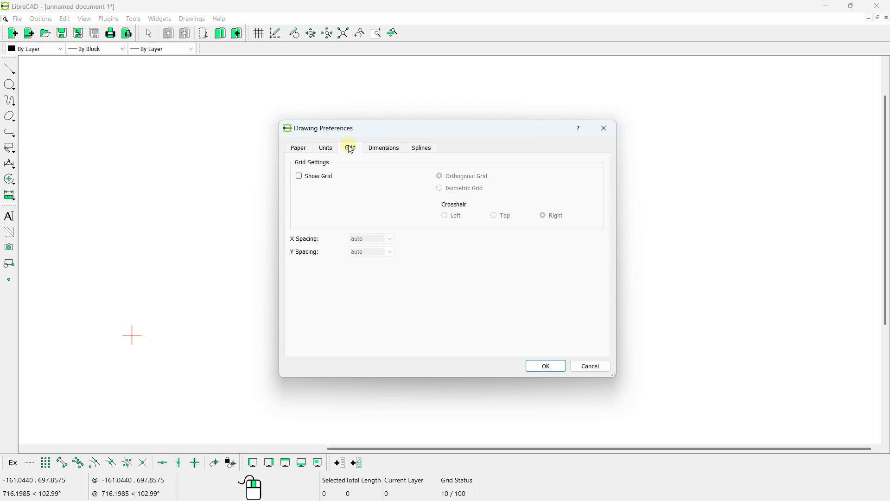
left_click(378, 152)
left_click(415, 150)
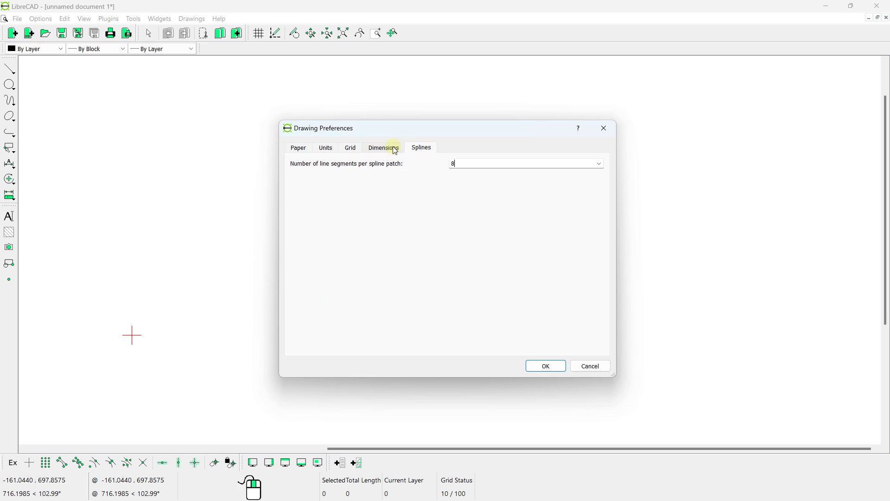
left_click(395, 149)
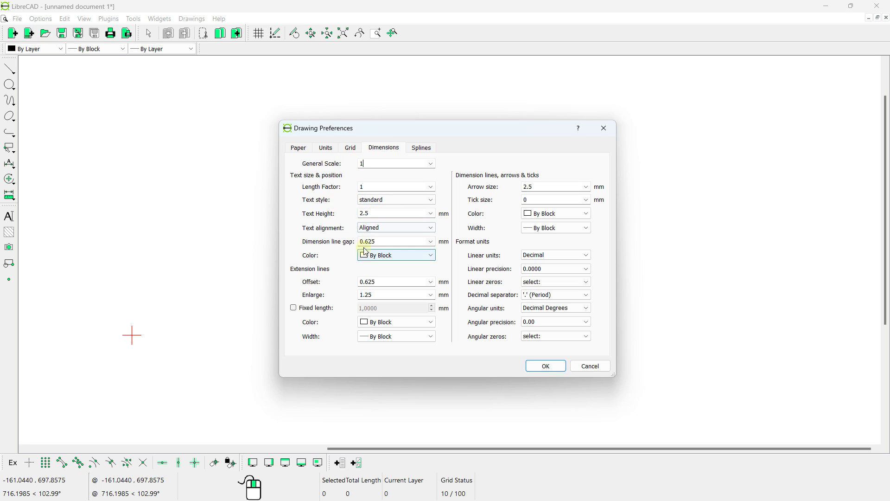
double_click(373, 214)
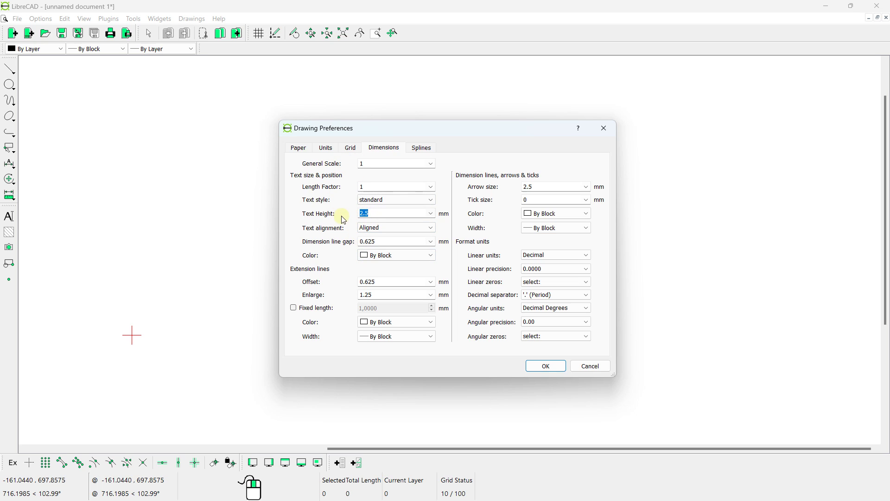
left_click(585, 367)
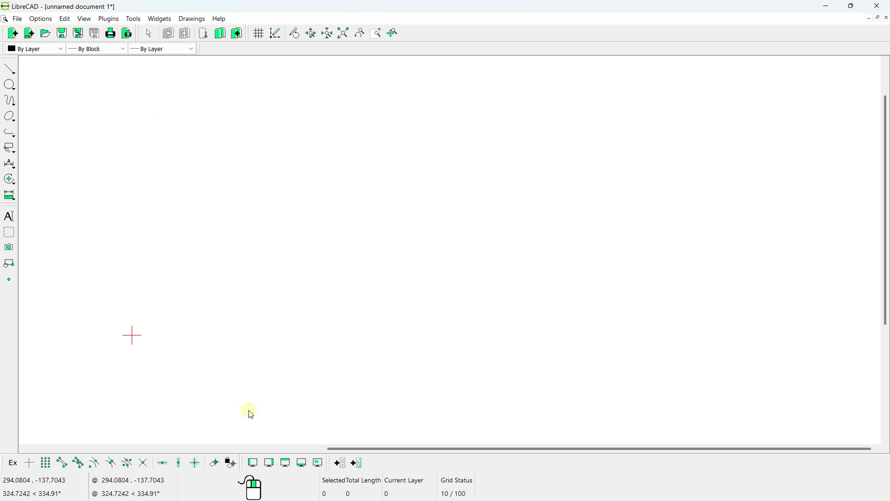
Step: Show the docked tool panels and browse the Line, Polyline and Curve variants without choosing one
left_click(254, 464)
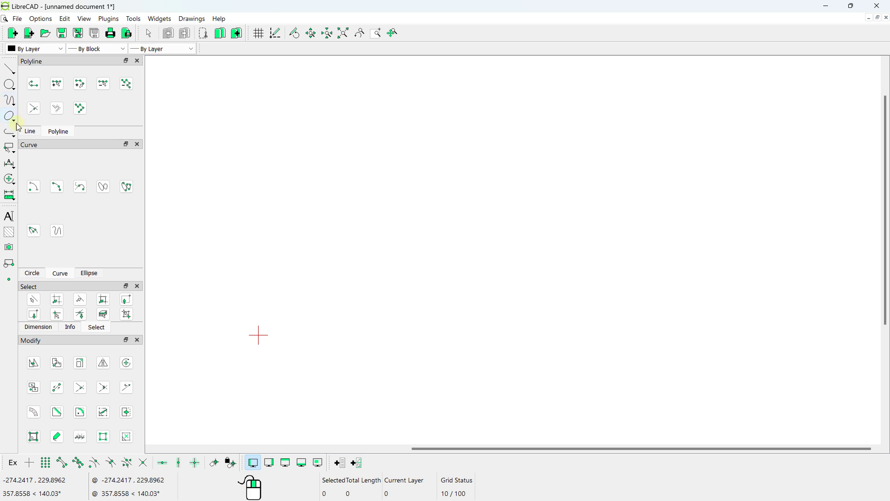
left_click(29, 132)
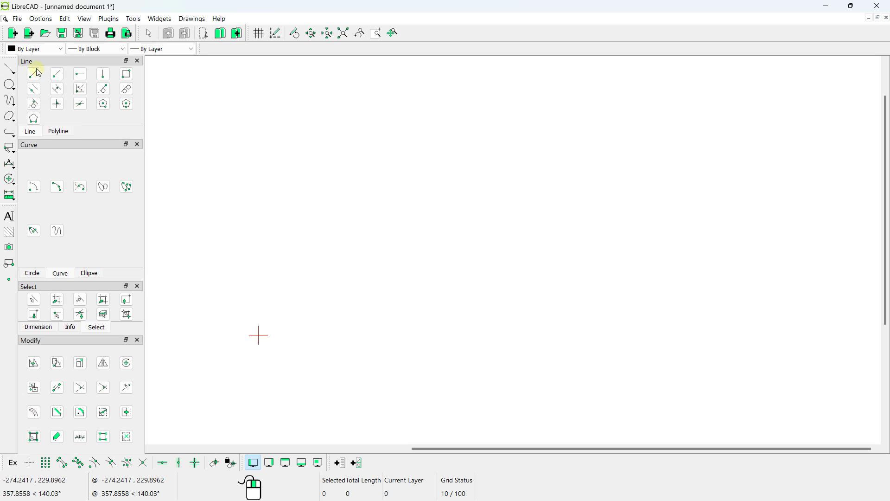
left_click_drag(75, 138, 75, 157)
left_click(11, 70)
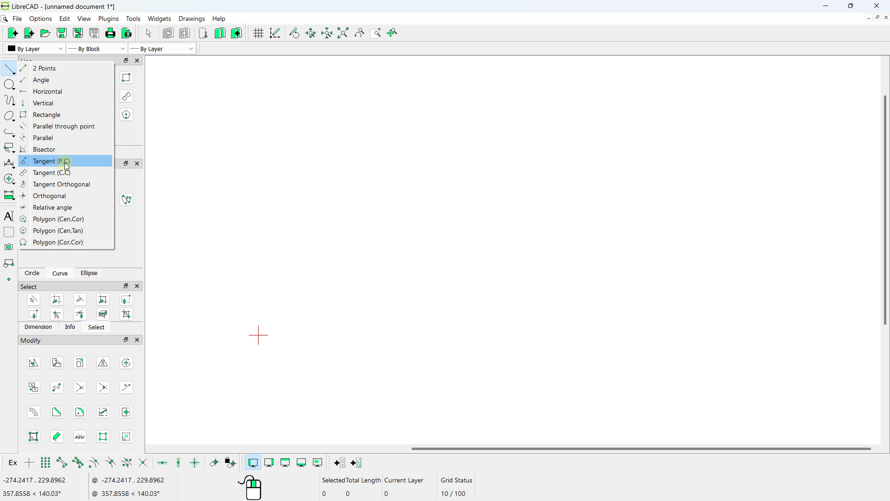
left_click(134, 178)
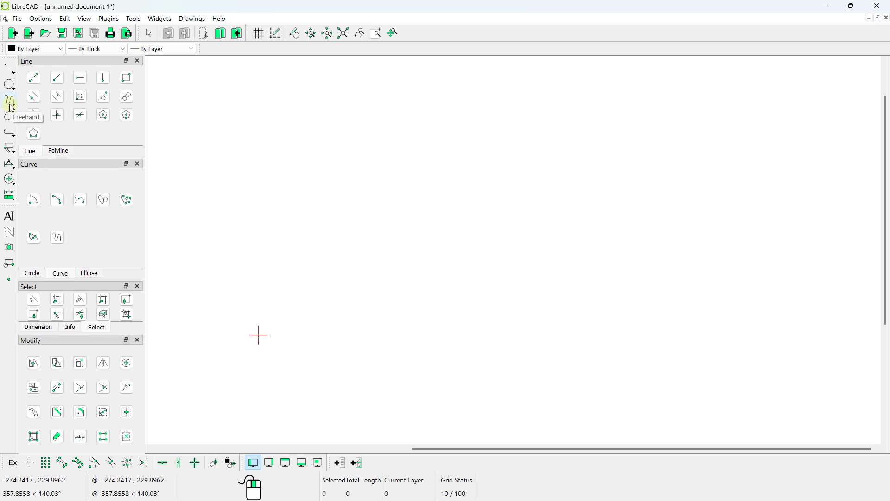
left_click(8, 137)
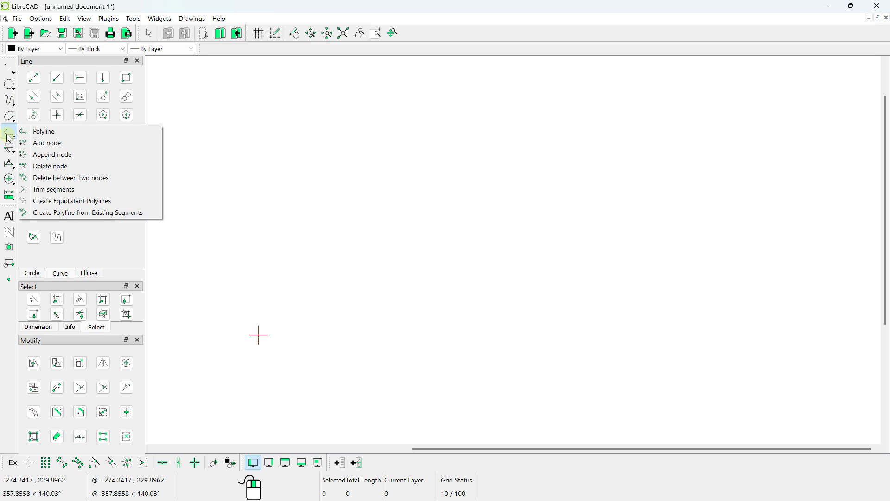
left_click(8, 138)
left_click(13, 100)
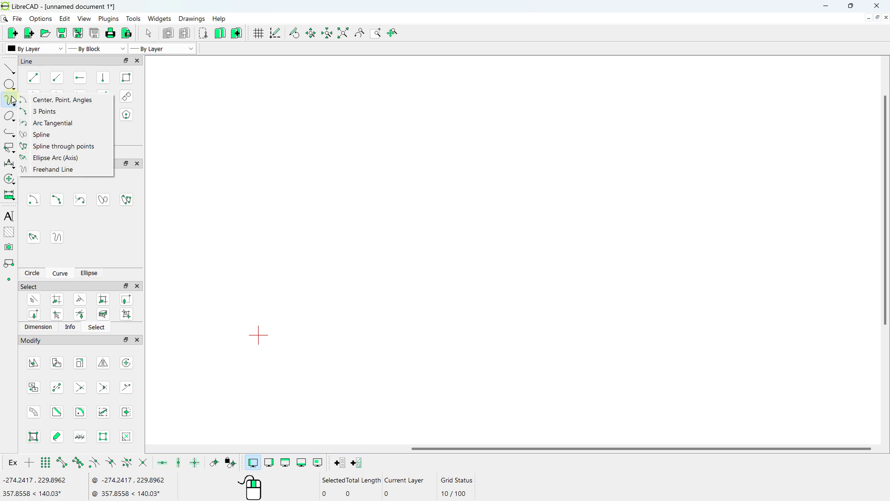
left_click(11, 100)
left_click(11, 100)
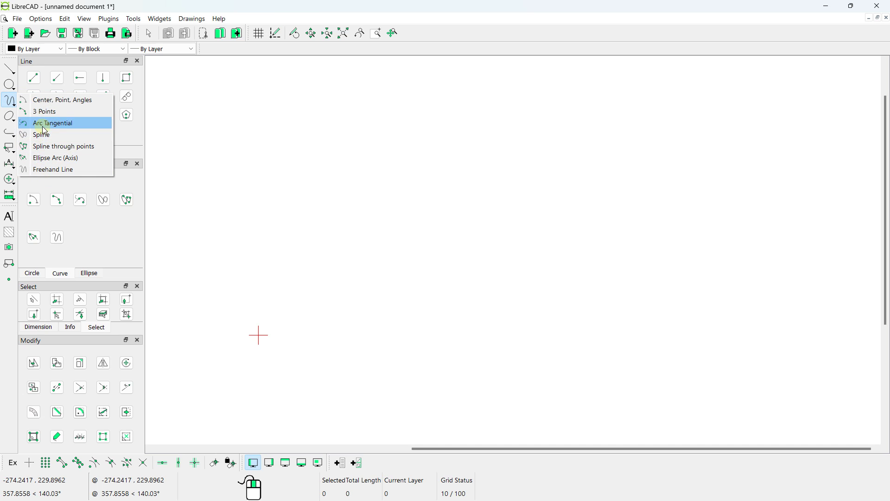
left_click(75, 226)
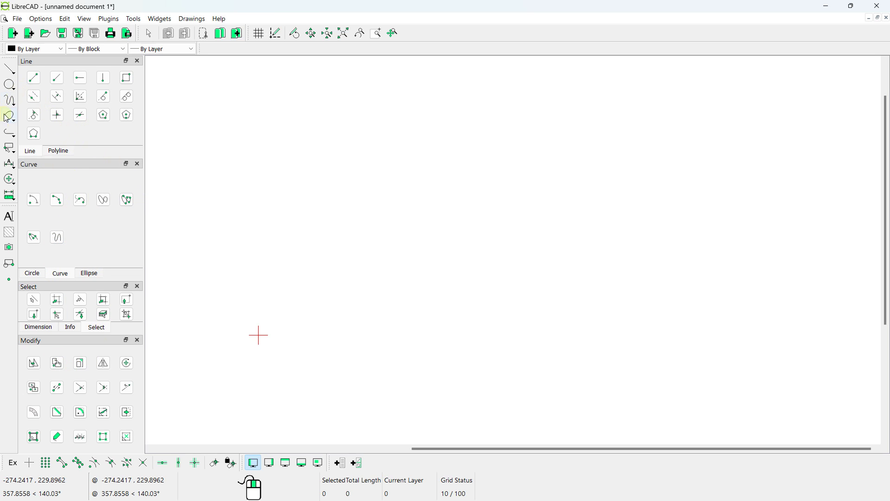
Step: Widen the left tool panels, give the selection tools more room, and try other panel layouts
left_click_drag(144, 173, 174, 173)
left_click_drag(105, 279, 105, 249)
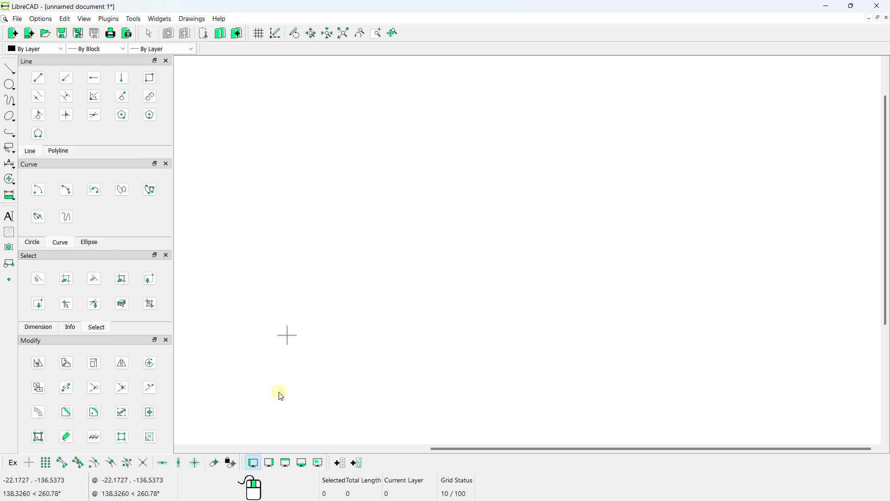
left_click(319, 462)
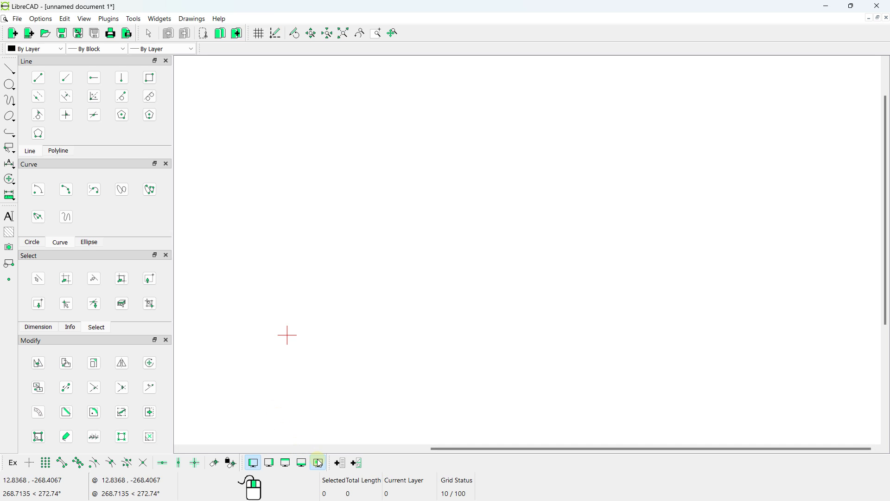
left_click(301, 462)
left_click(318, 462)
left_click(302, 462)
left_click(285, 462)
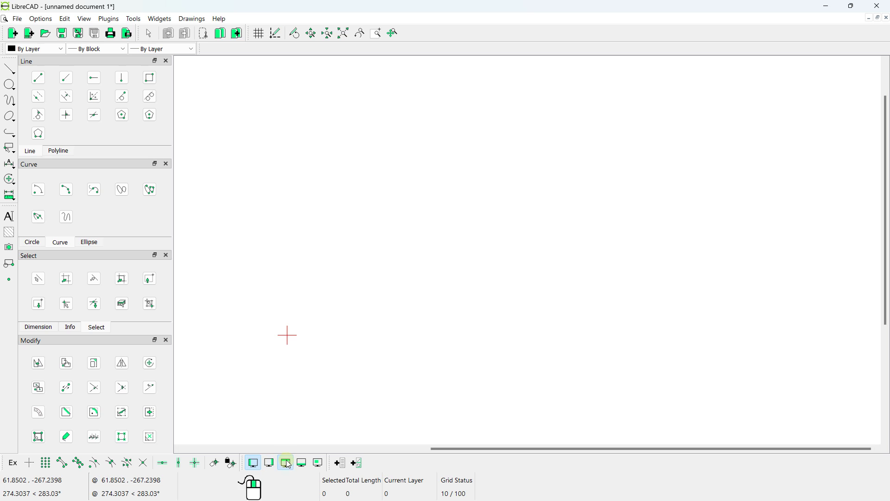
Step: Show the Pen Wizard, Layer List and Command line docks on the right and turn on the grid
left_click(269, 462)
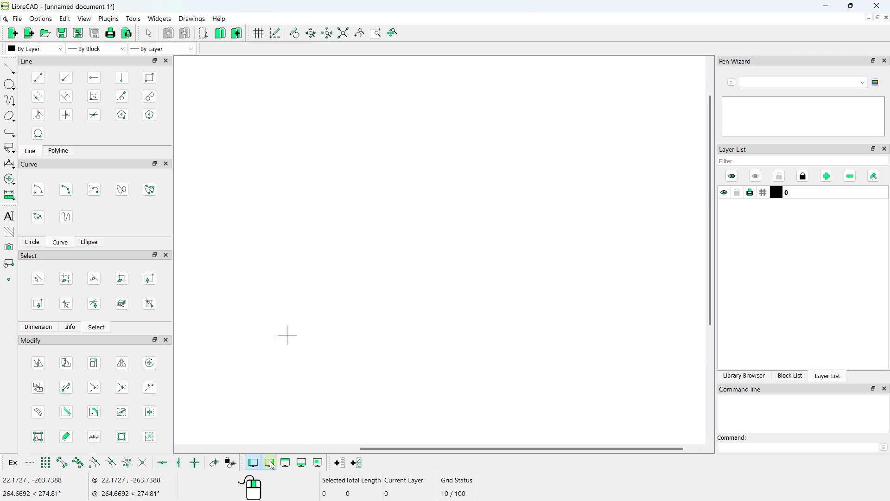
left_click_drag(715, 197, 691, 197)
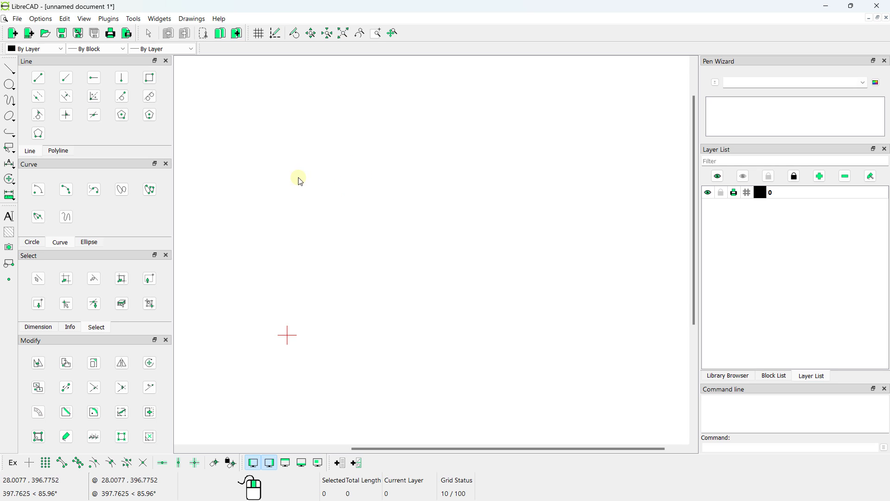
left_click(263, 35)
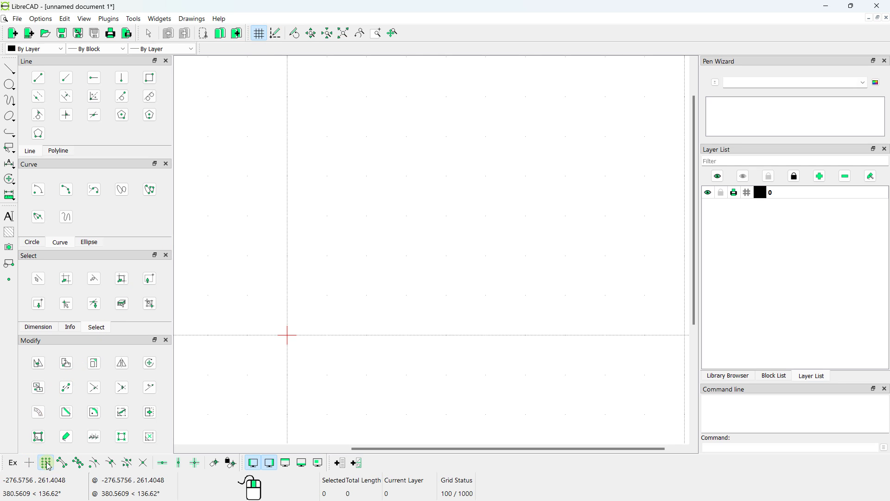
scroll(375, 326, "down", 4)
Step: Draw the upright's left, top and right sides with 2-point lines starting at grid point 2000,0
scroll(373, 324, "down", 3)
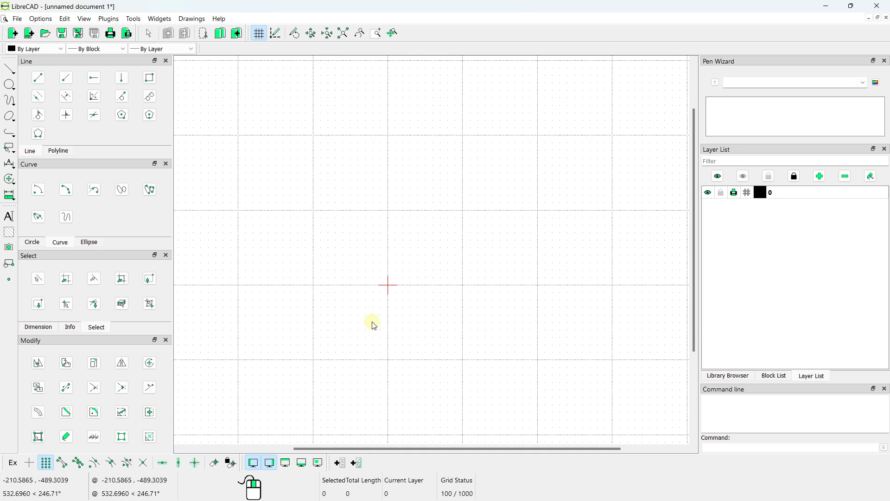
middle_click_drag(450, 303, 354, 308)
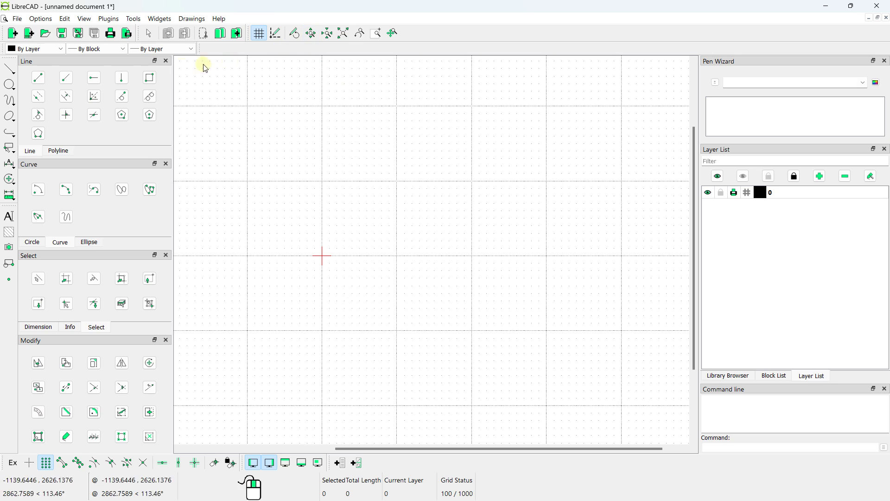
left_click(39, 77)
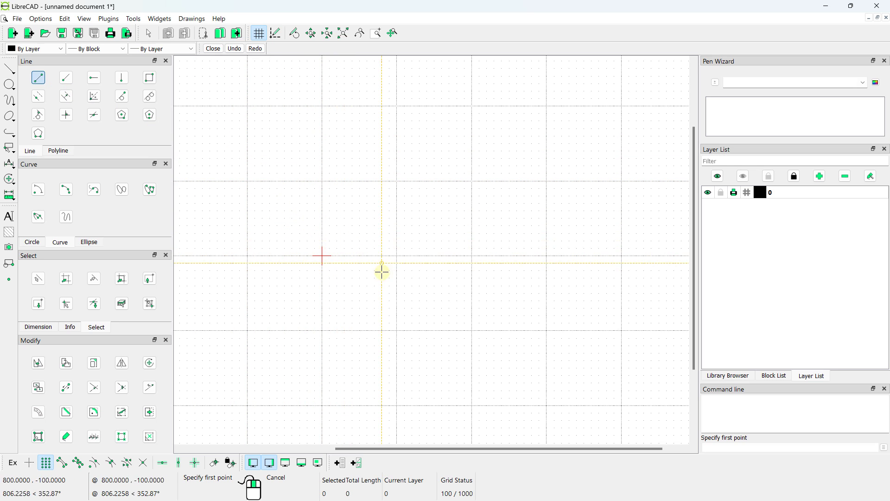
middle_click_drag(413, 264, 352, 315)
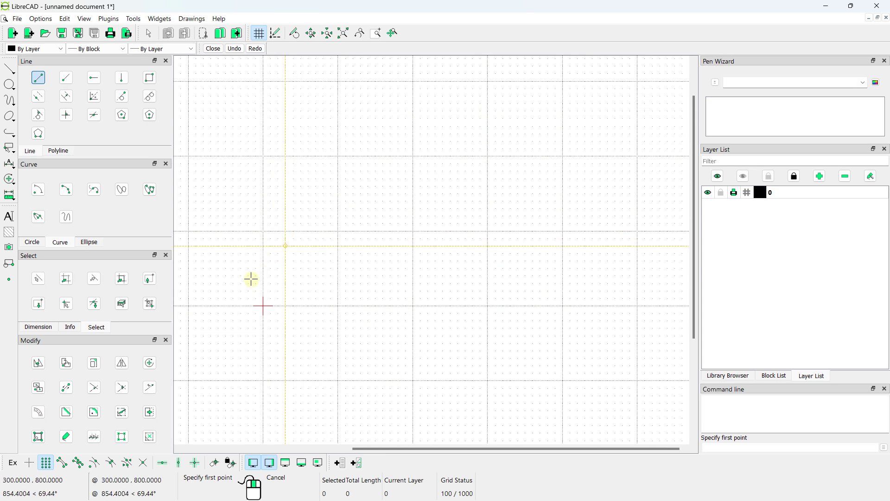
left_click(412, 305)
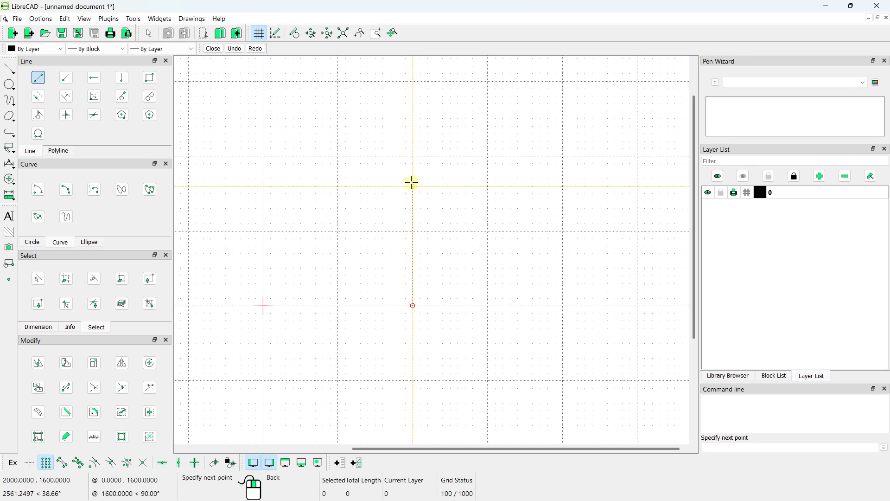
left_click(412, 156)
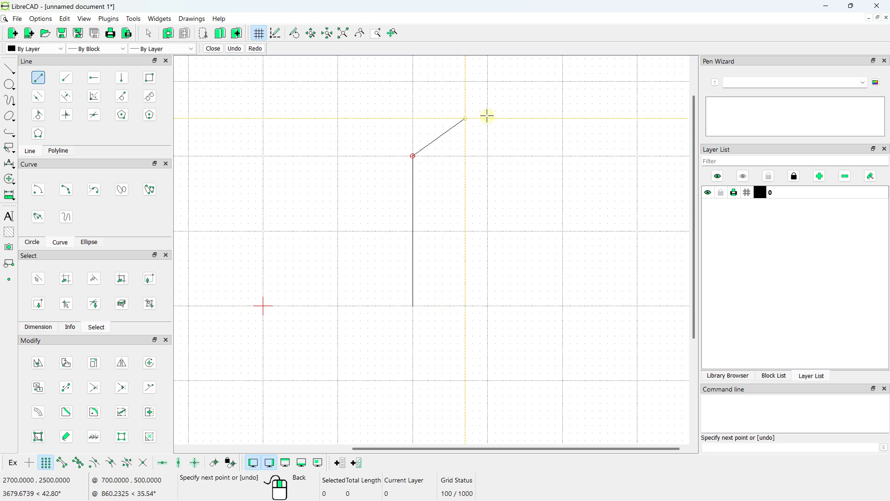
left_click(562, 156)
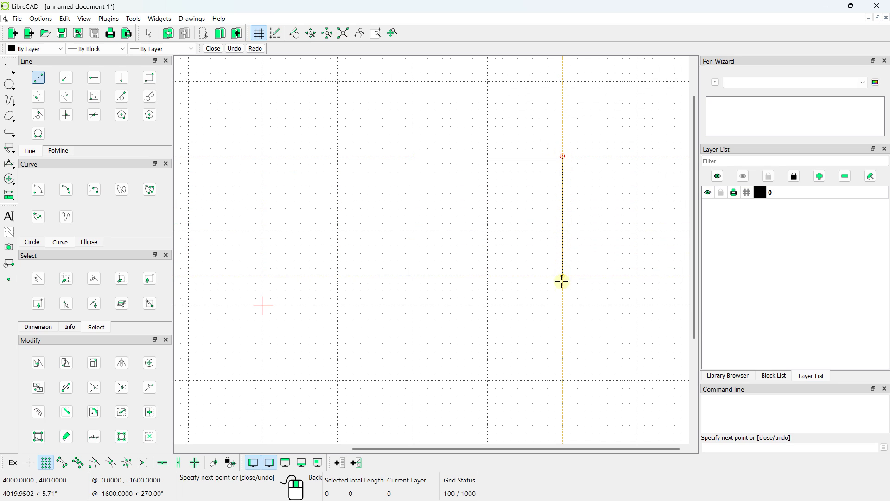
left_click(562, 306)
Step: Continue the outline around the wider base and close it at the upright's corner
left_click(637, 306)
left_click(637, 381)
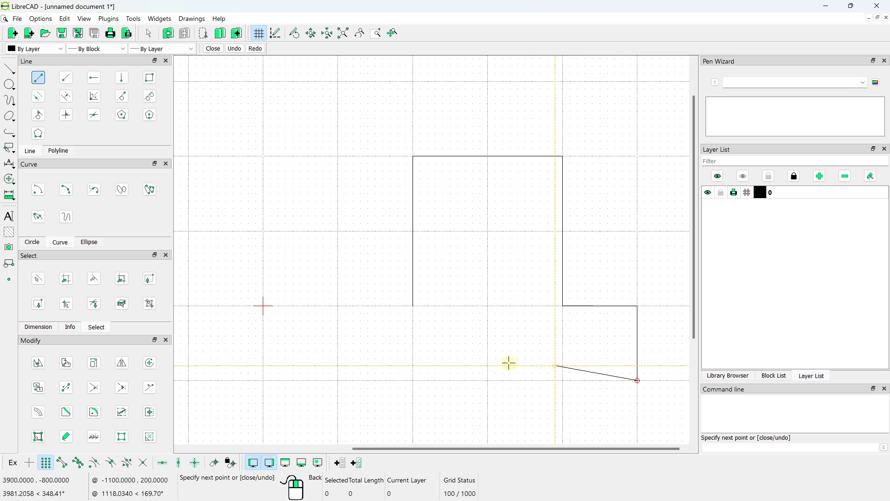
left_click(338, 380)
left_click(338, 306)
left_click(413, 306)
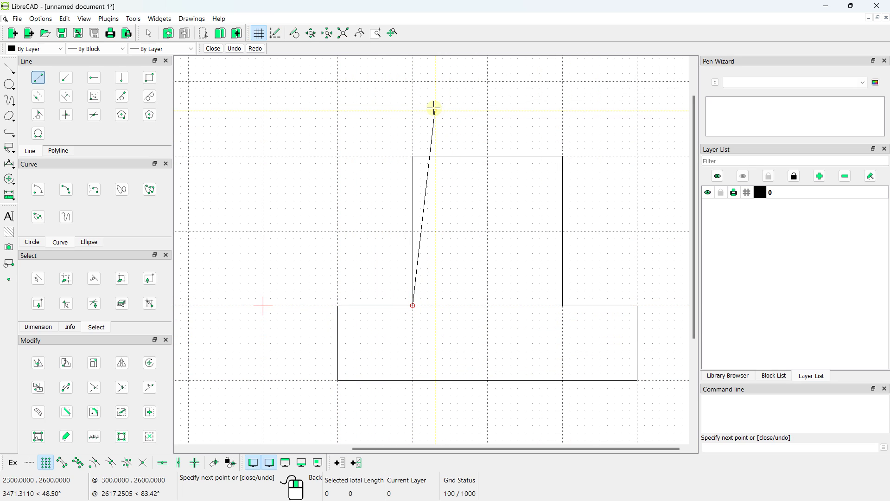
right_click(433, 107)
scroll(405, 163, "down", 3)
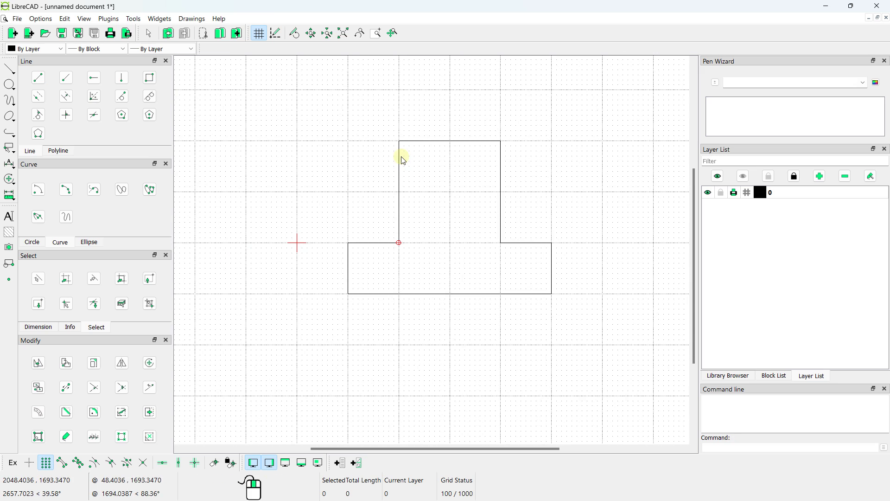
left_click(414, 143)
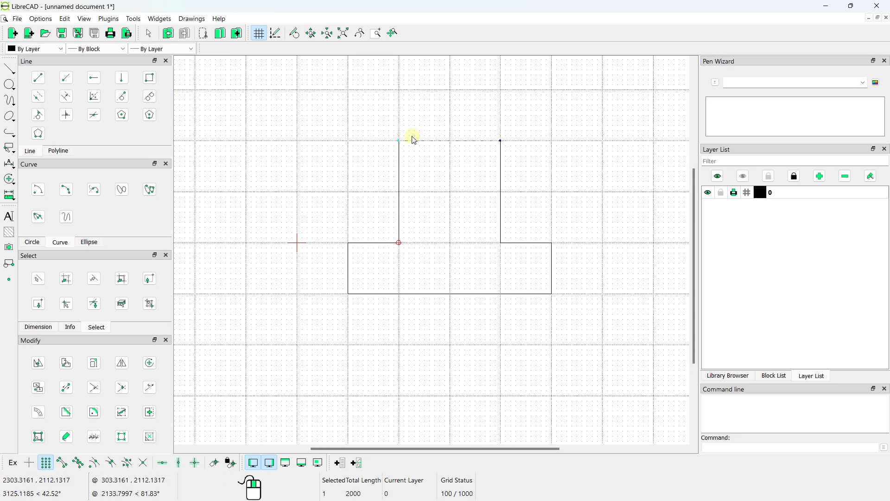
left_click(501, 207)
left_click(545, 253)
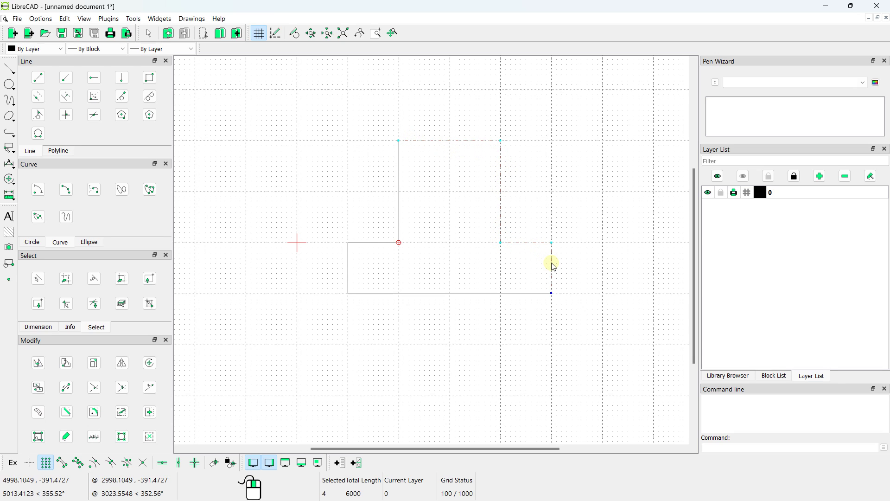
key("Escape")
scroll(427, 141, "up", 2)
left_click(409, 154)
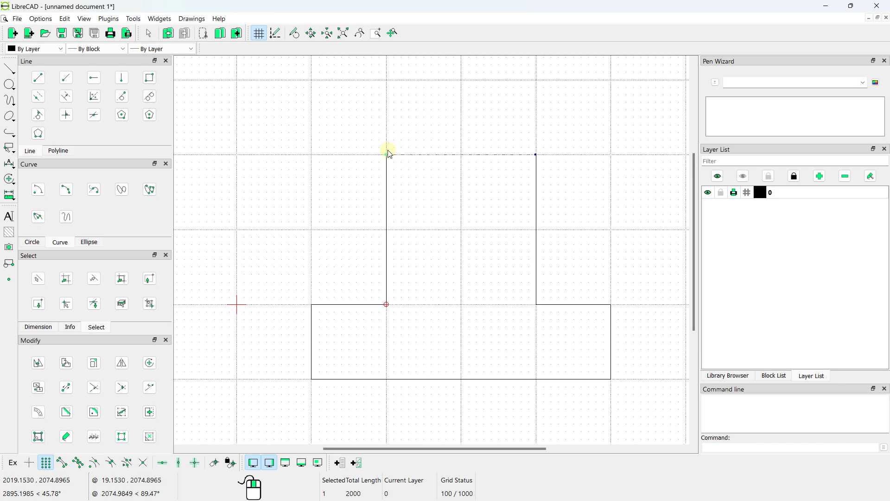
mouse_move(388, 156)
left_mouse_down()
mouse_move(411, 105)
mouse_move(441, 81)
mouse_move(417, 99)
mouse_move(387, 158)
left_mouse_up()
left_click(416, 104)
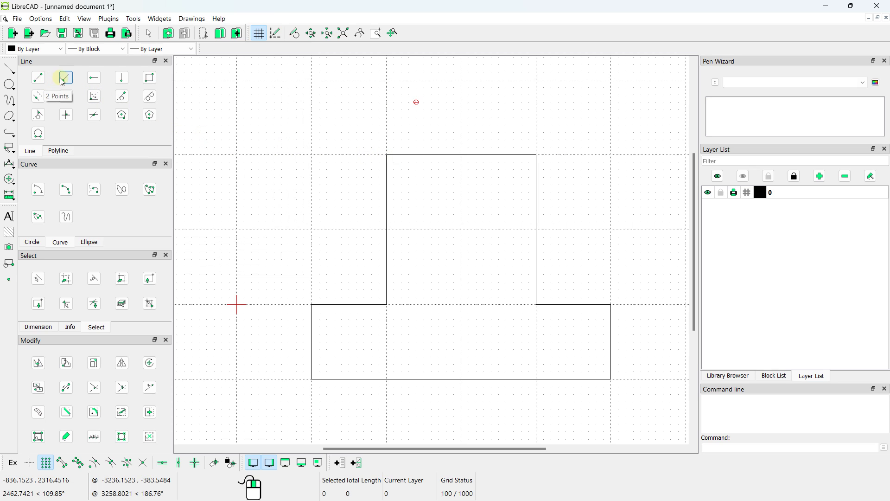
scroll(568, 292, "down", 4)
middle_click_drag(569, 292, 408, 243)
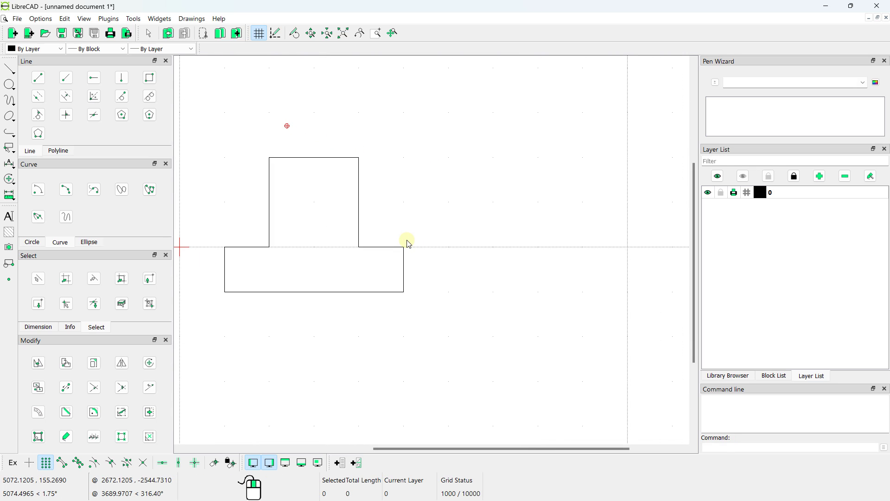
Step: Draw a square beside the T, level with the upright's top and the base's bottom
left_click(153, 80)
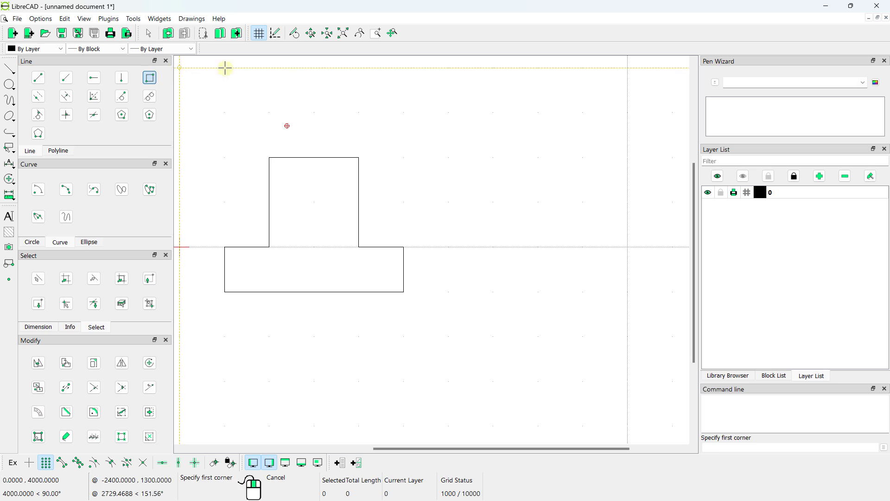
left_click(492, 157)
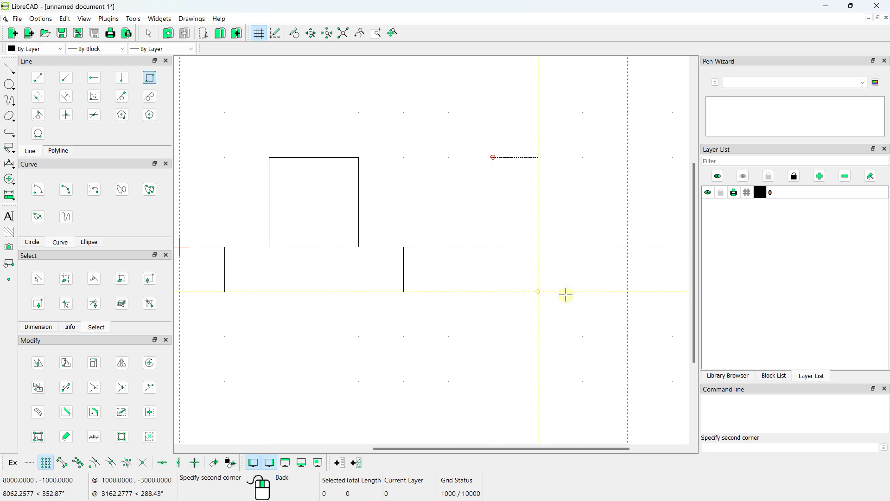
left_click(627, 291)
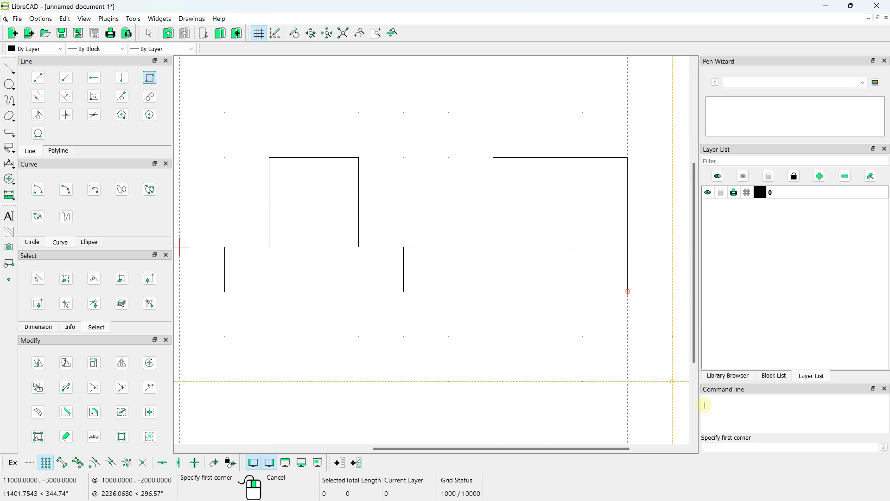
scroll(480, 277, "down", 4)
middle_click_drag(478, 272, 438, 223)
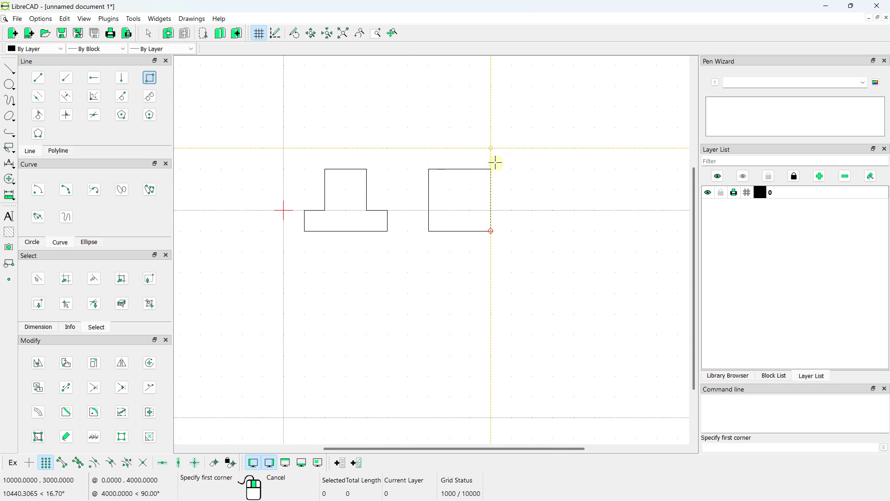
scroll(404, 236, "up", 4)
Step: Draw a Center, Point circle centred in the middle of the square
left_click(9, 85)
left_click(32, 84)
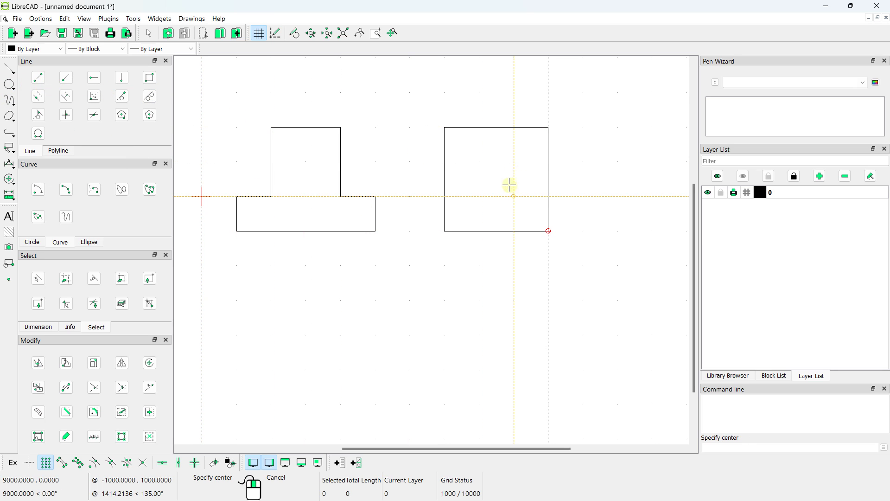
scroll(504, 179, "up", 3)
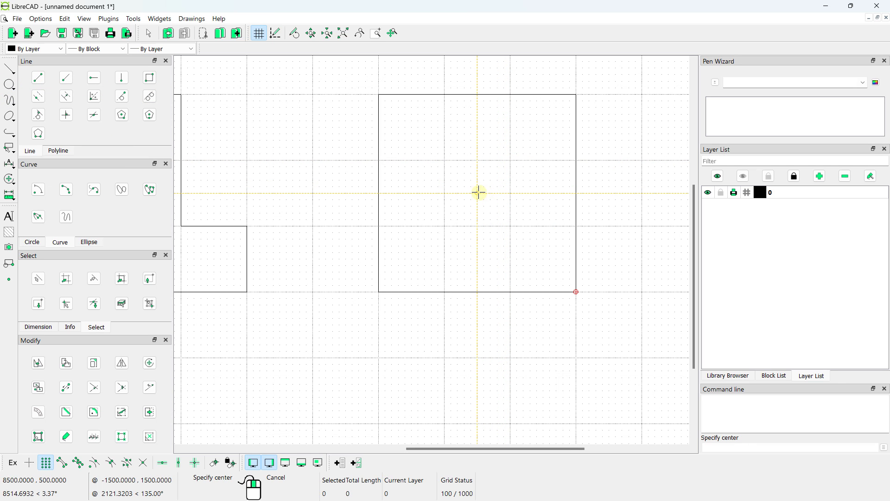
left_click(477, 193)
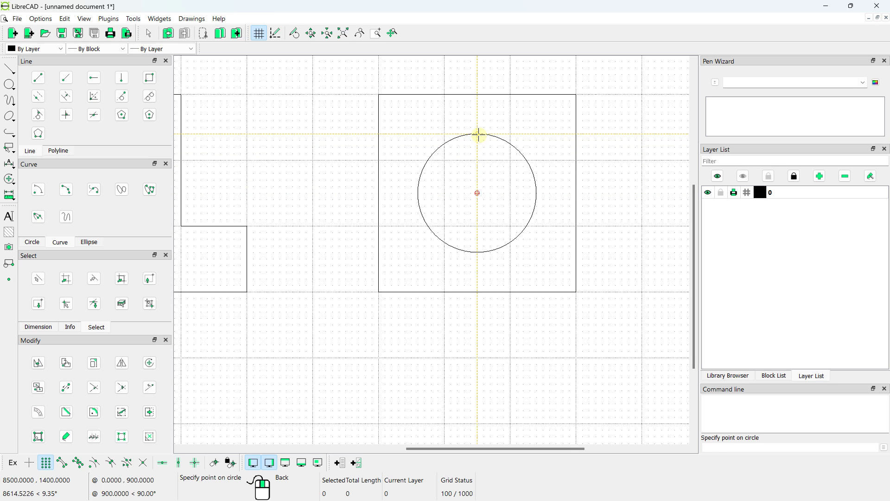
left_click(479, 134)
scroll(477, 139, "down", 3)
scroll(358, 189, "down", 1)
middle_click_drag(358, 189, 401, 173)
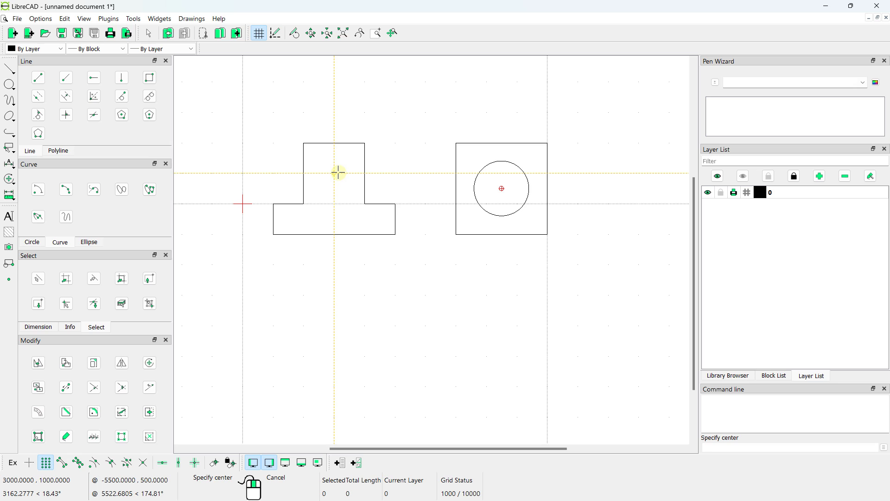
middle_click_drag(363, 259, 356, 192)
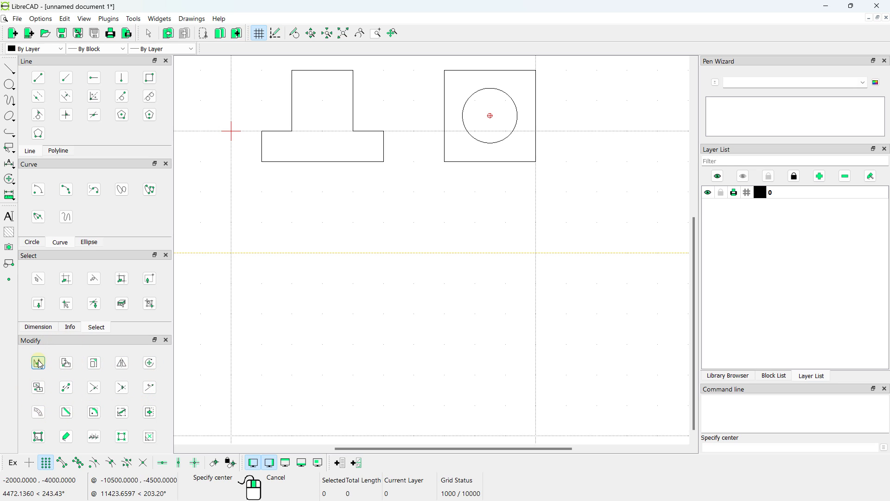
Step: Move the square and circle by @0,-4000 from its lower-right corner, deleting the originals
middle_click_drag(429, 226, 411, 274)
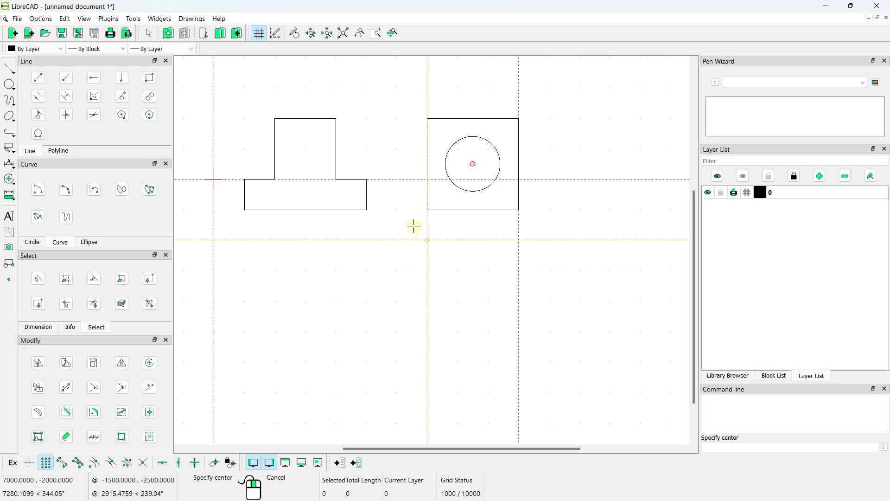
key("Escape")
left_click_drag(404, 79, 571, 335)
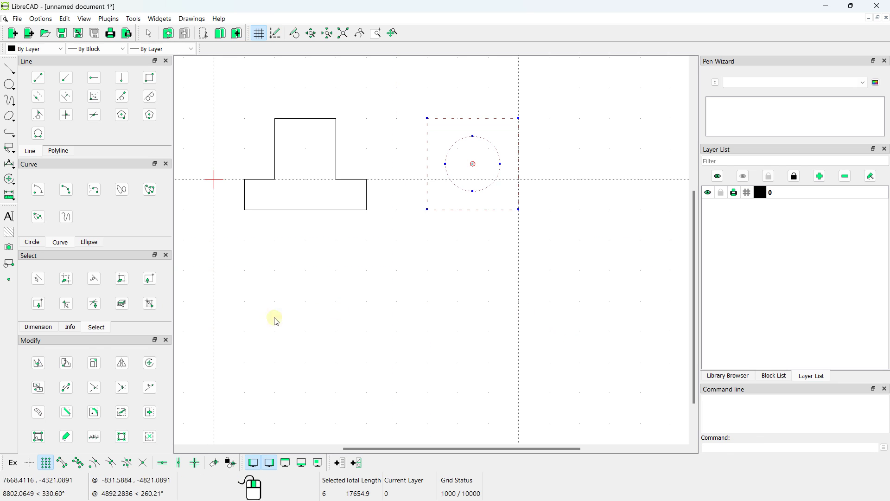
left_click(38, 363)
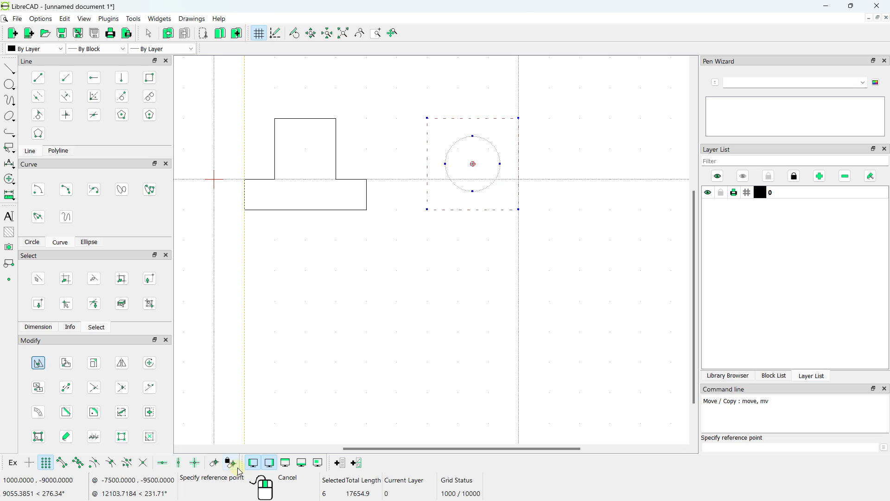
left_click(517, 209)
middle_click_drag(612, 199, 517, 199)
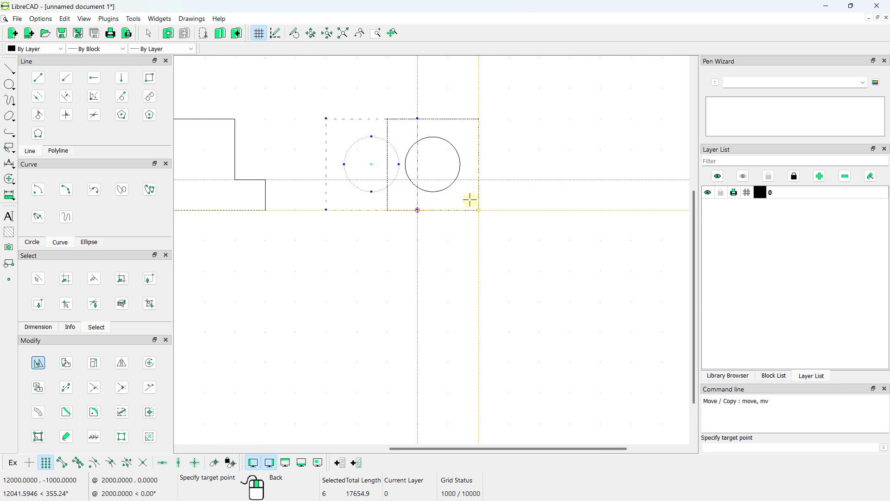
left_click(412, 331)
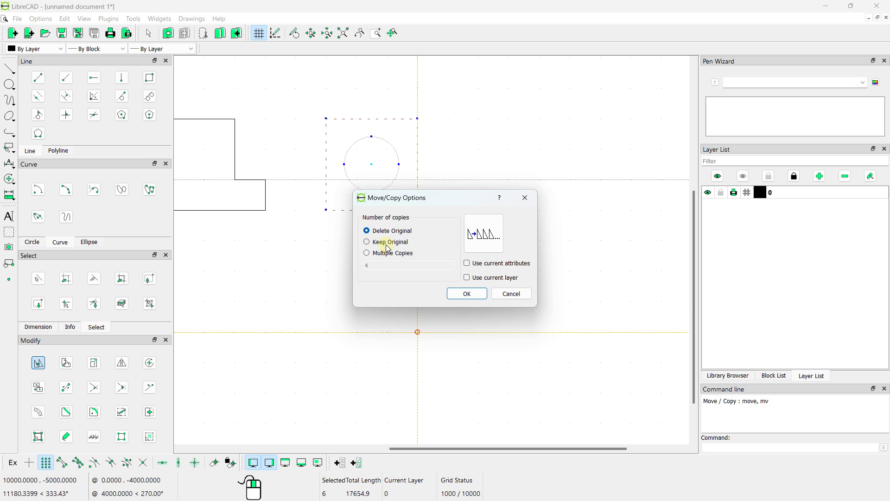
left_click(465, 294)
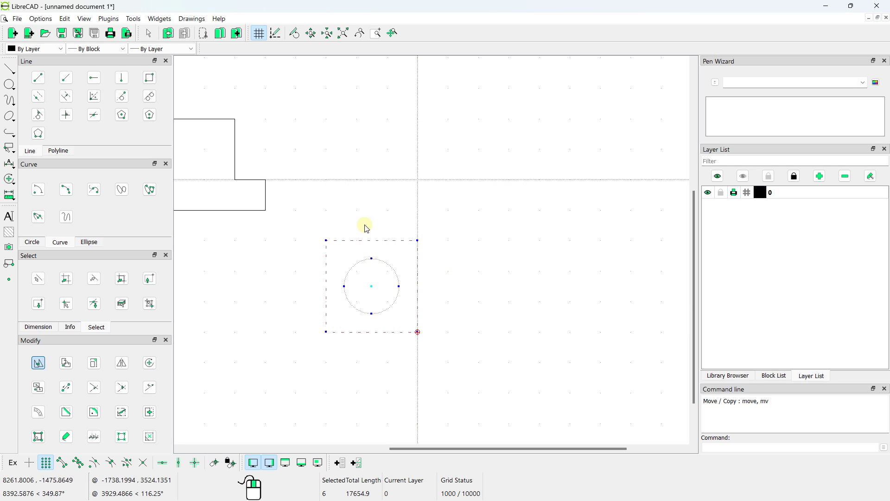
mouse_move(366, 223)
middle_mouse_down()
mouse_move(378, 205)
mouse_move(480, 198)
middle_mouse_up()
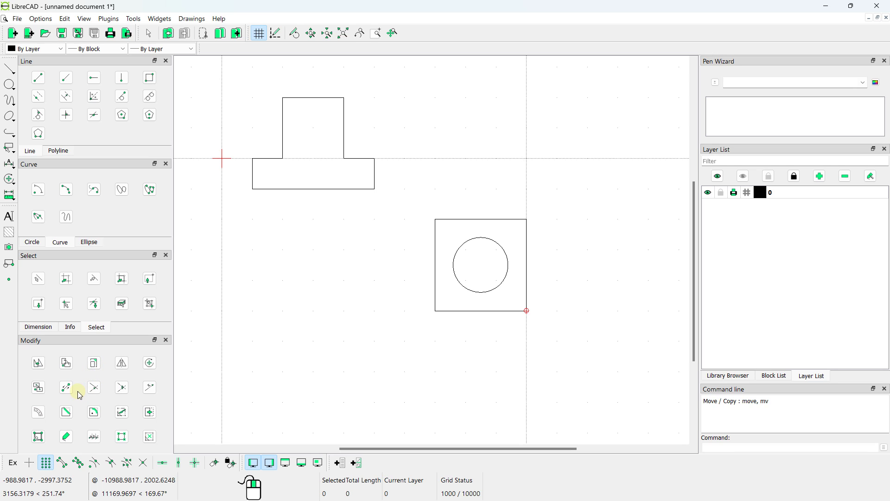
Step: Set up the Parallel line tool with an offset distance of 400
scroll(195, 109, "up", 2)
middle_click_drag(195, 109, 202, 138)
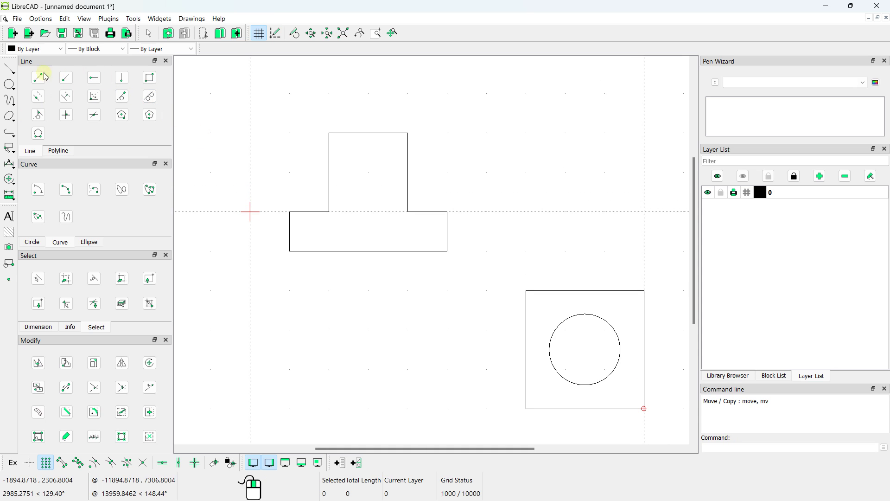
middle_click_drag(351, 157, 298, 185)
scroll(626, 353, "up", 3)
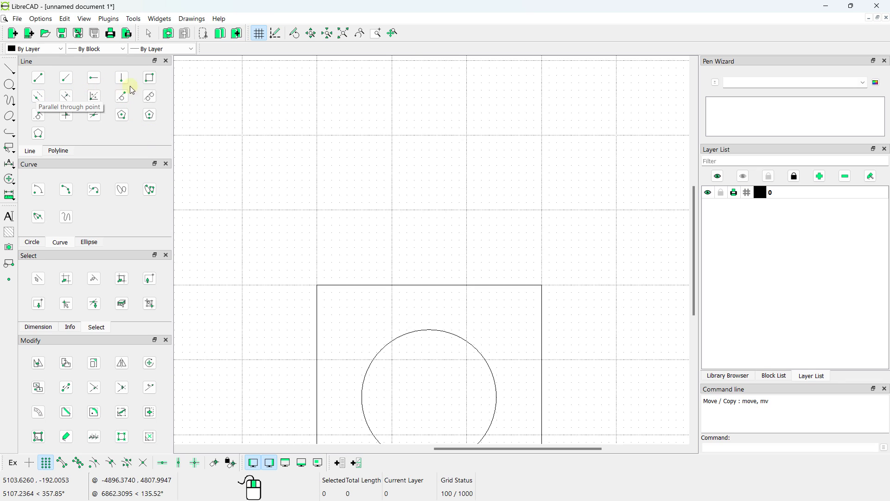
left_click(67, 102)
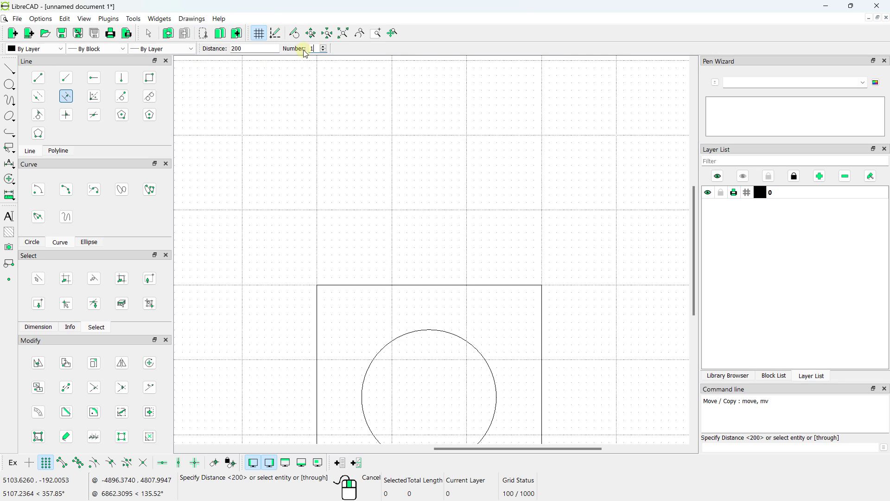
key("Return")
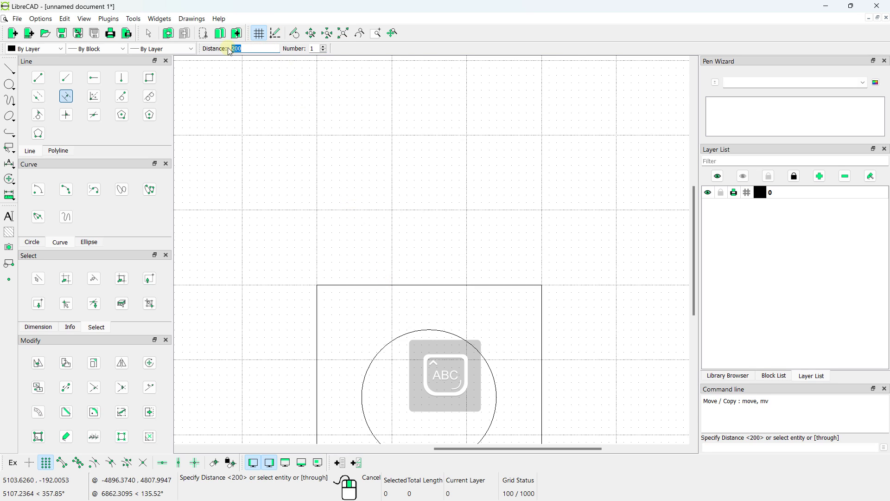
key("Return")
key("Caps_Lock")
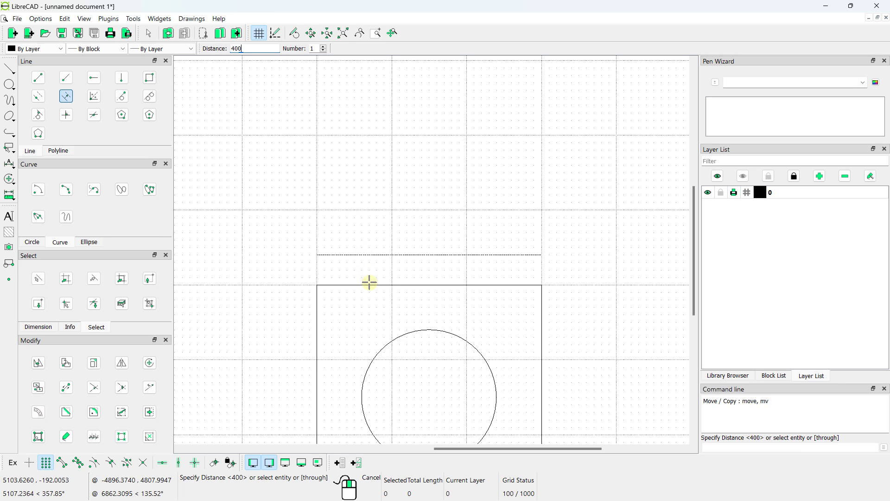
Step: Stack five parallel lines, 400 apart, above the square's top edge
scroll(369, 227, "down", 2)
middle_click_drag(369, 224, 372, 166)
left_click(375, 170)
left_click(376, 149)
left_click(378, 130)
left_click(378, 115)
left_click(378, 109)
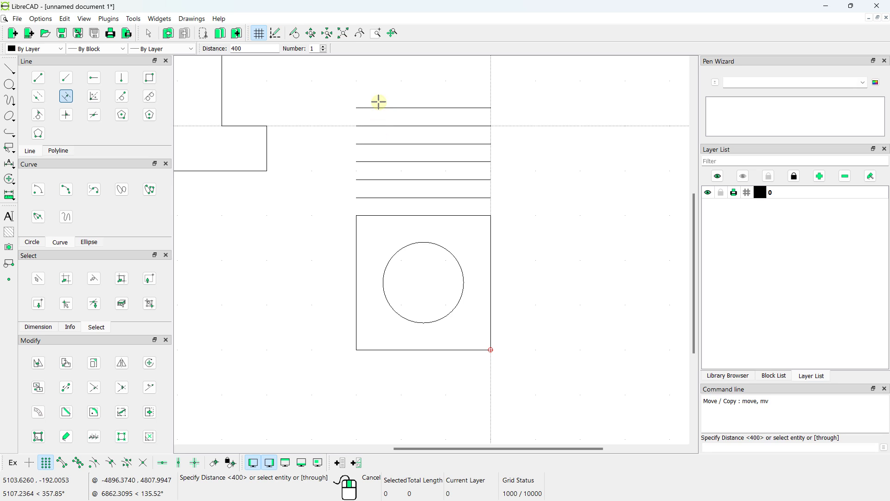
right_click(379, 102)
mouse_move(258, 119)
middle_mouse_down()
mouse_move(366, 174)
mouse_move(286, 99)
middle_mouse_up()
scroll(466, 230, "up", 2)
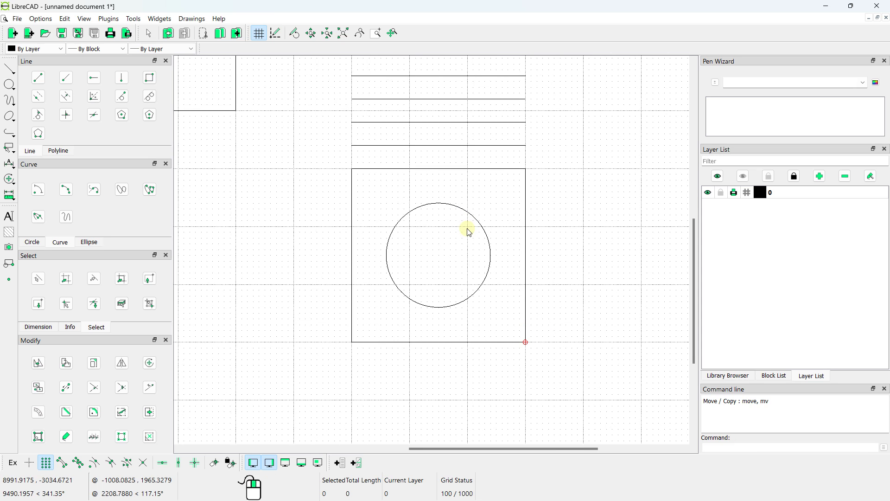
middle_click_drag(463, 228, 426, 191)
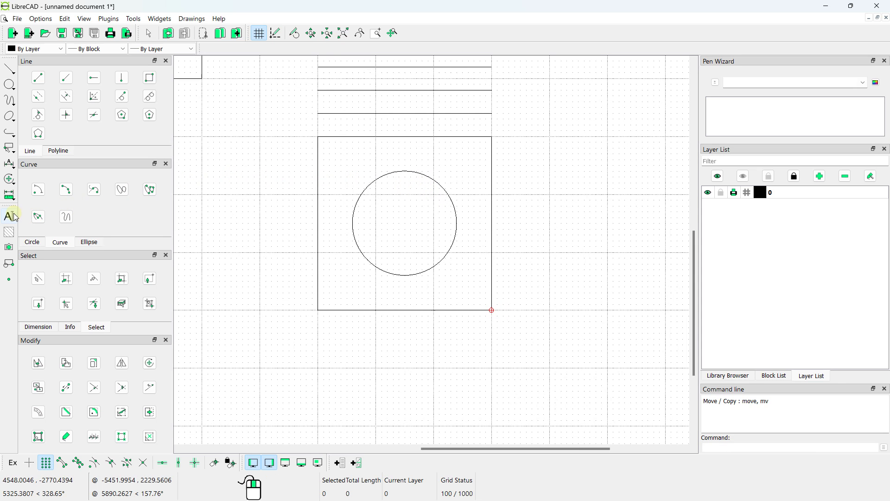
Step: Add an aligned dimension from the square's top-left to bottom-left corner, placed left of it
left_click(11, 166)
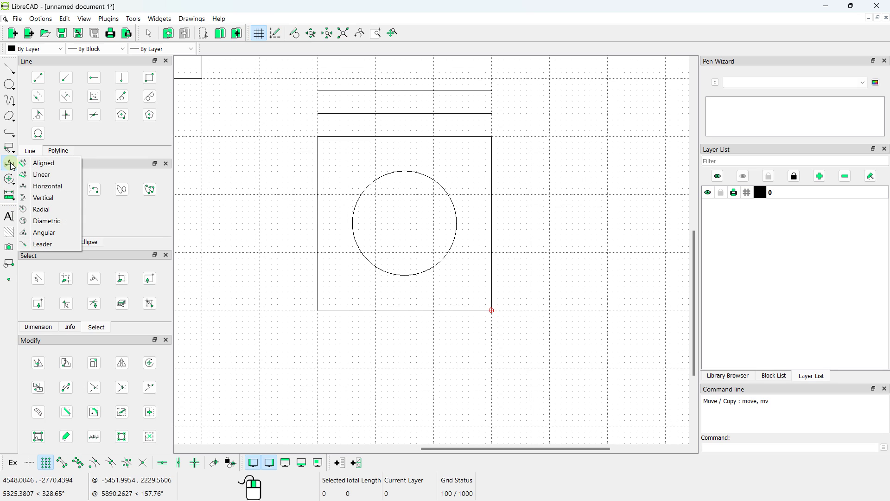
left_click(38, 167)
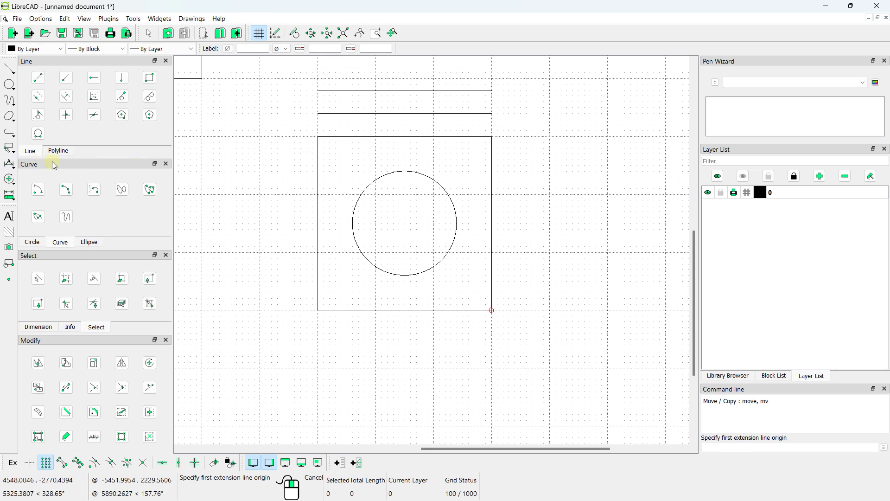
left_click(318, 135)
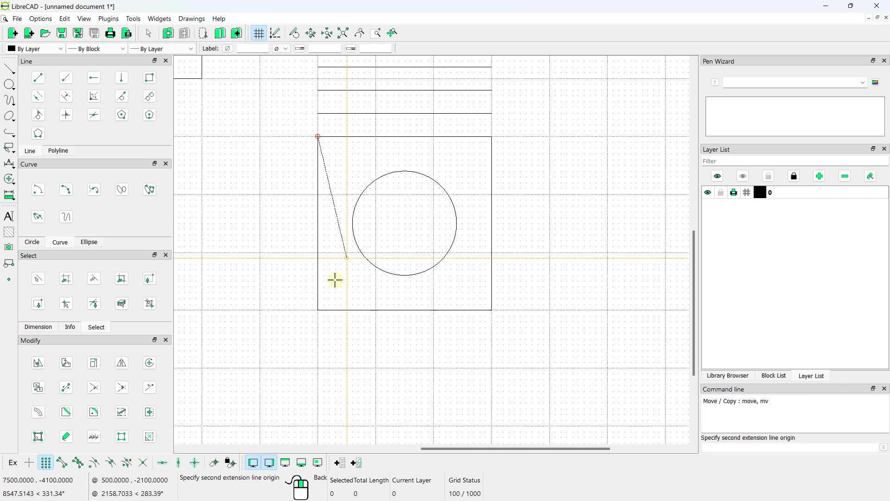
left_click(318, 310)
left_click(273, 309)
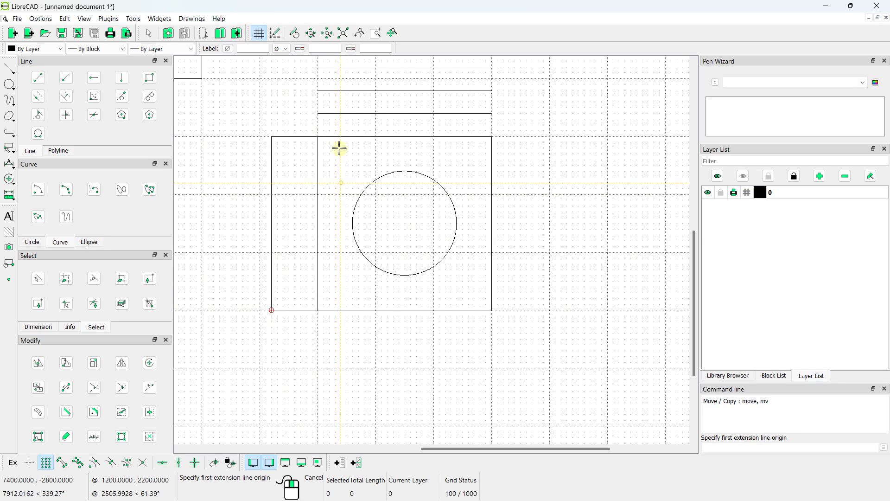
scroll(280, 237, "up", 4)
scroll(366, 199, "up", 5)
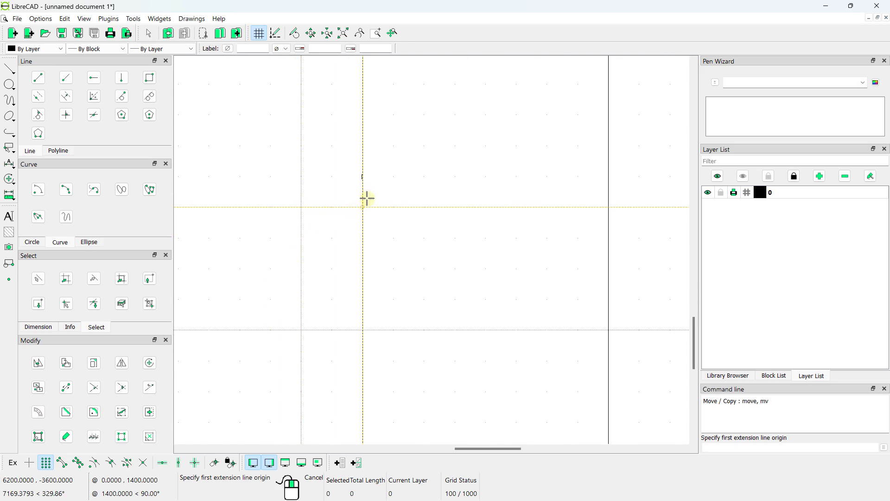
scroll(371, 191, "down", 7)
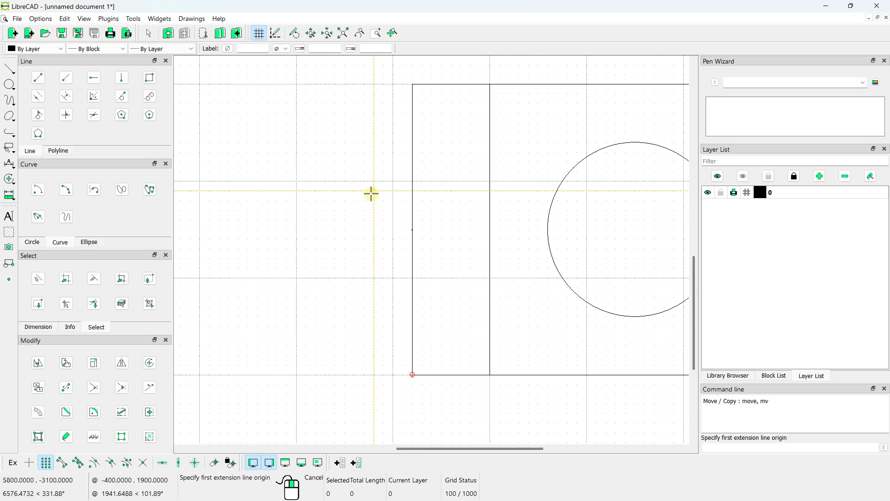
Step: In the drawing's Dimensions preferences, enter length factor 10, text height 10, line gap 4 and extension offset 6
left_click(41, 19)
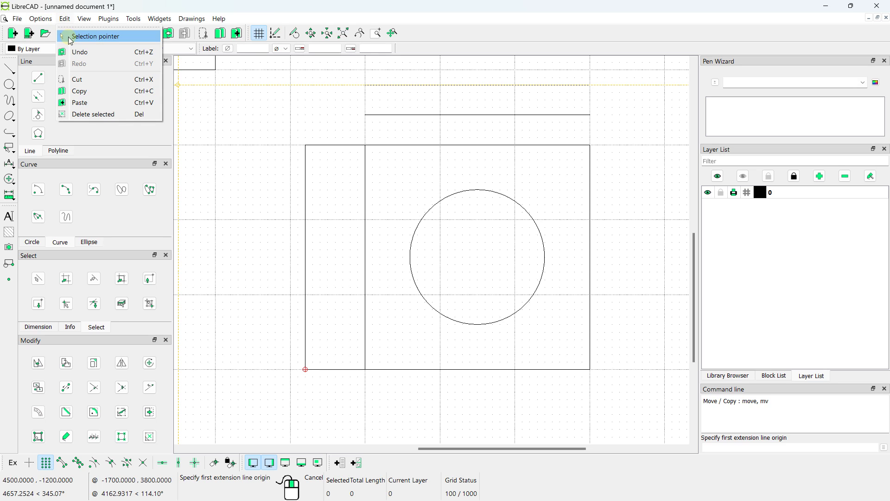
left_click(57, 48)
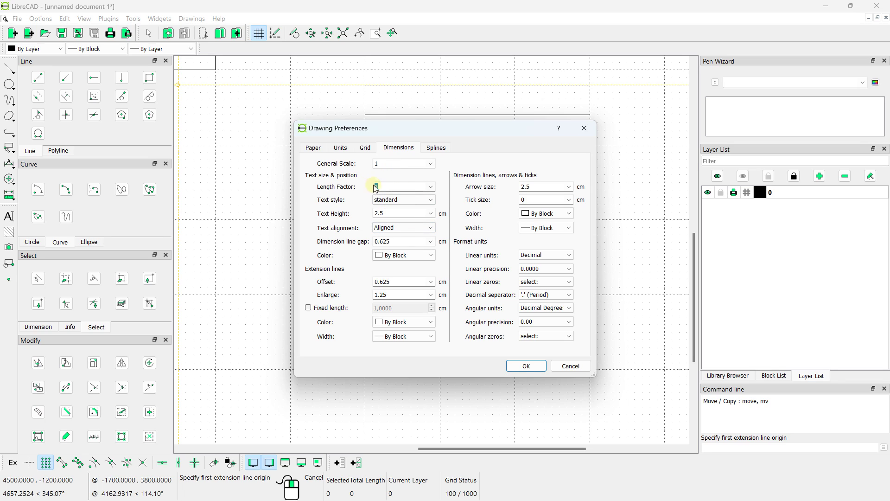
key("Caps_Lock")
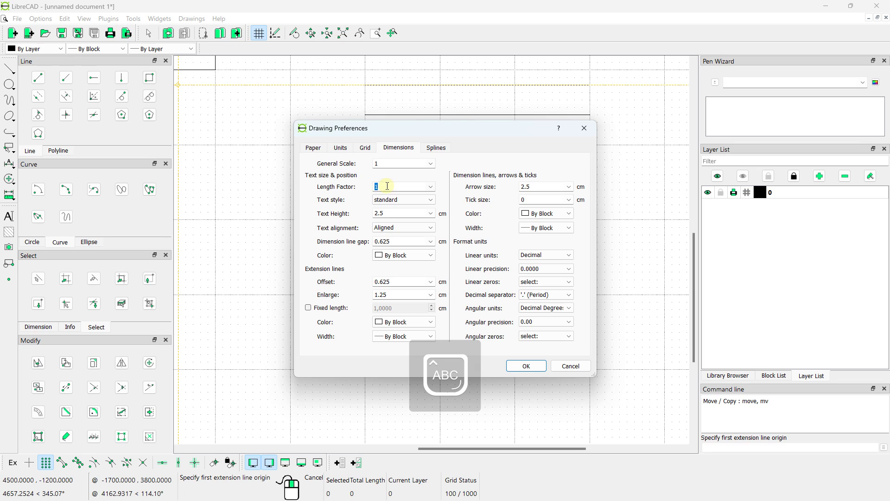
type("0")
left_click(396, 212)
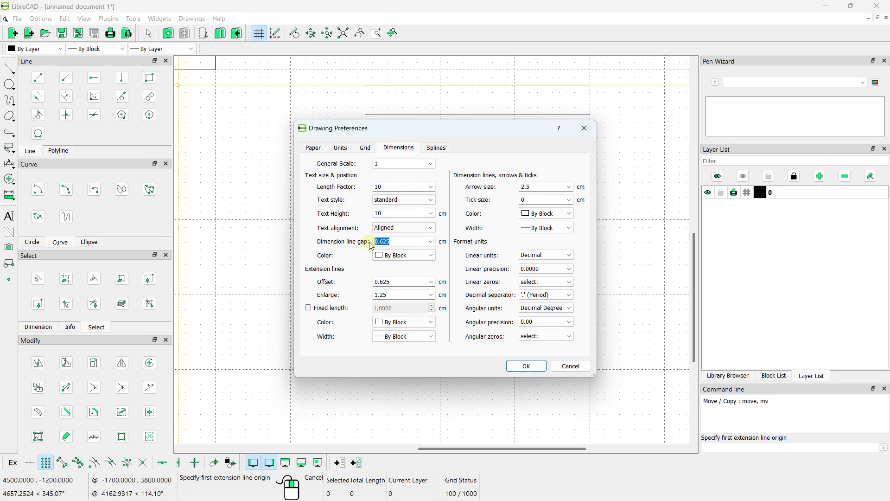
type("4")
left_click_drag(395, 282, 355, 296)
type("6")
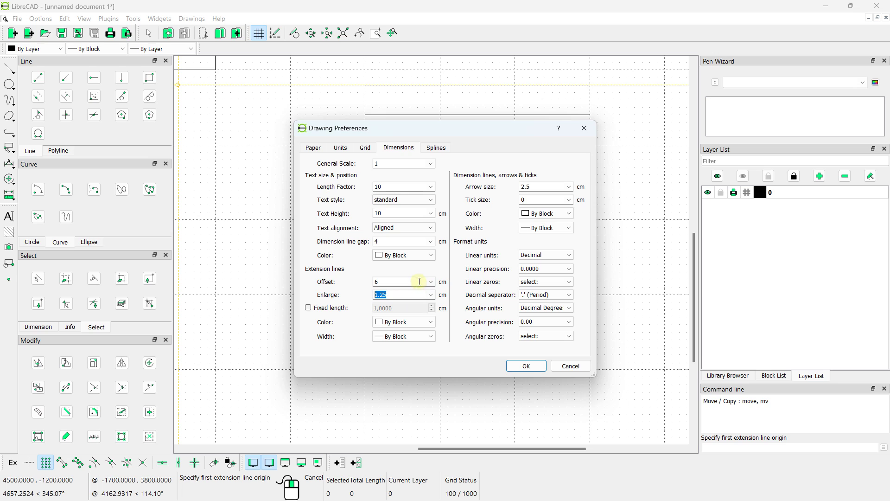
left_click_drag(542, 187, 497, 187)
Step: Apply the new dimension settings and shift the drawing left in the view
left_click(526, 366)
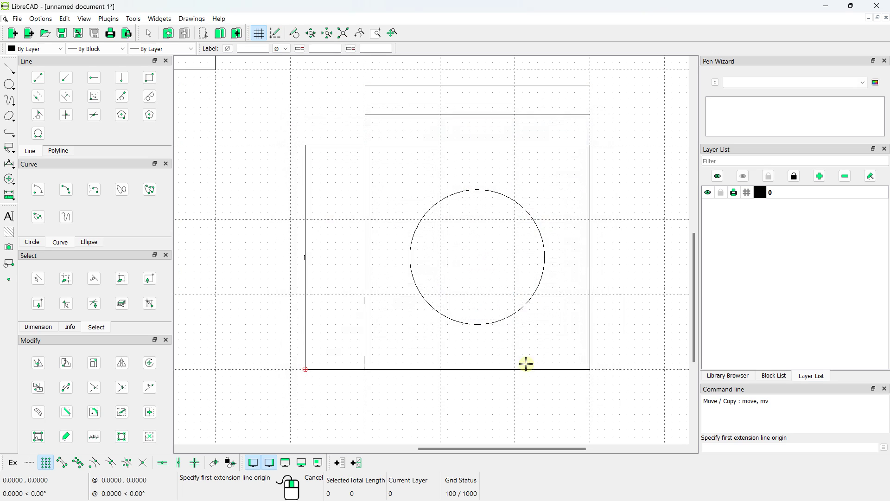
scroll(297, 256, "up", 5)
scroll(356, 235, "down", 6)
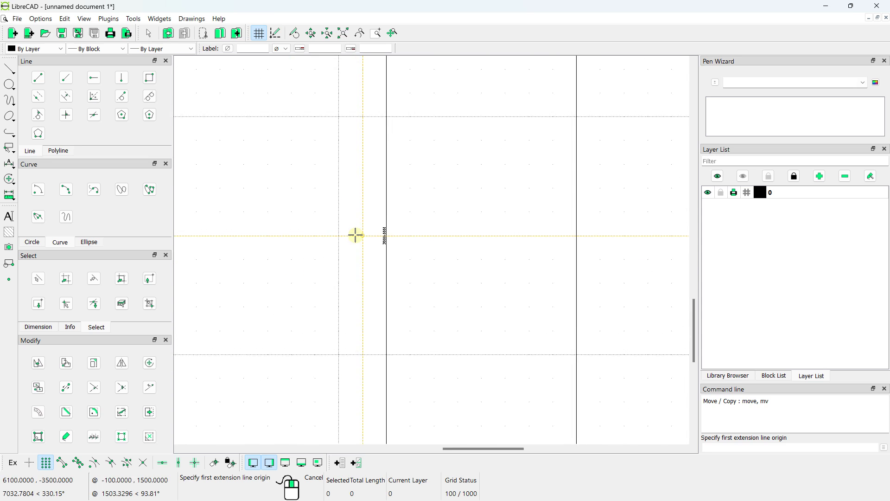
middle_click_drag(356, 235, 285, 234)
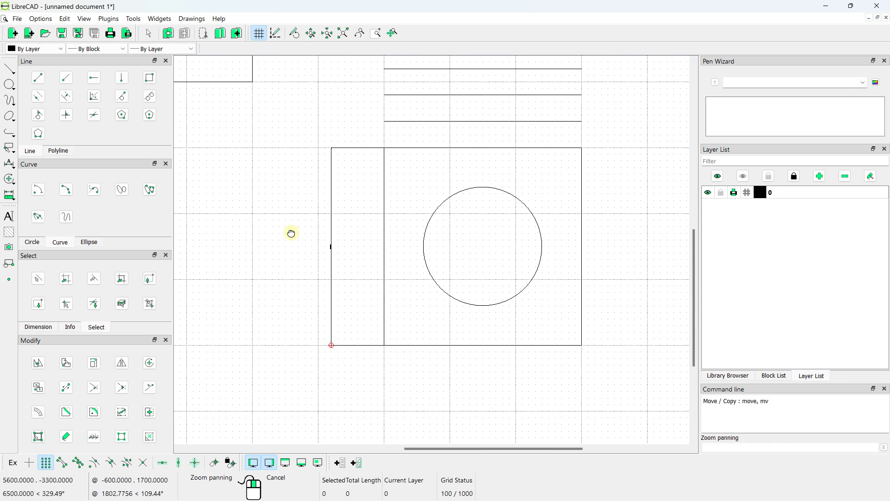
Step: Change the dimension General Scale from 1 to 5 in Current Drawing Preferences
left_click(39, 24)
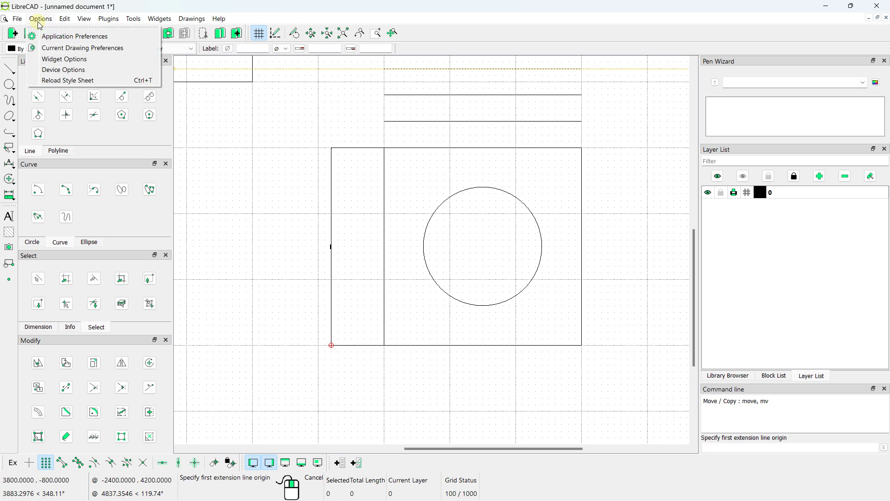
left_click(51, 48)
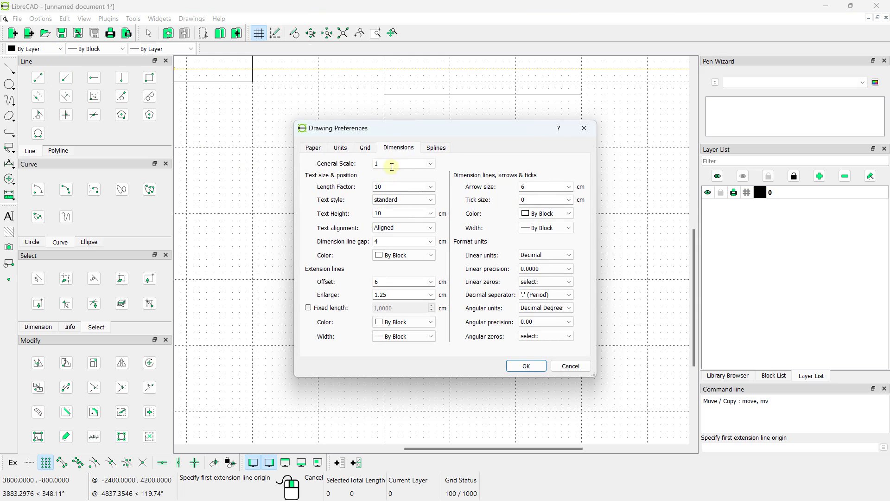
left_click(430, 163)
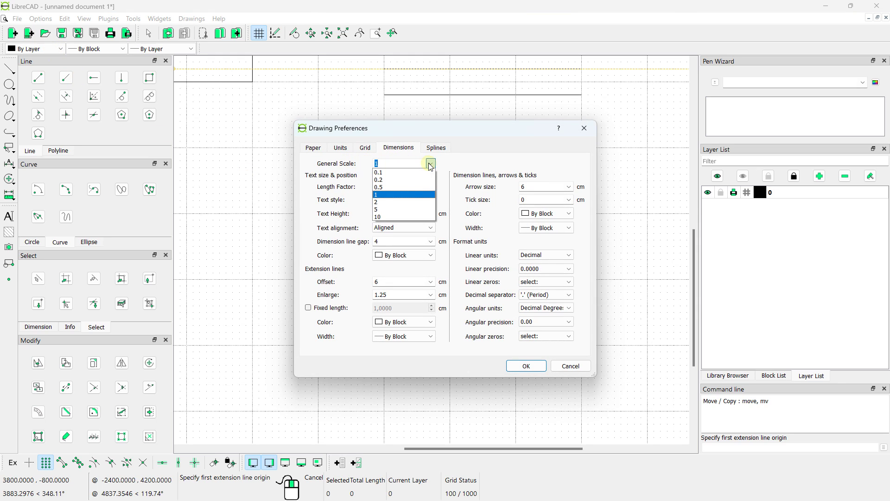
left_click(390, 209)
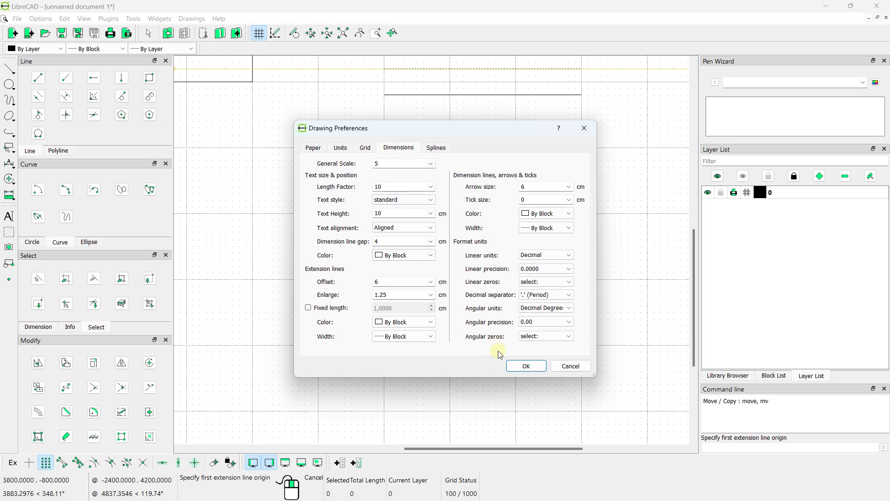
left_click(524, 366)
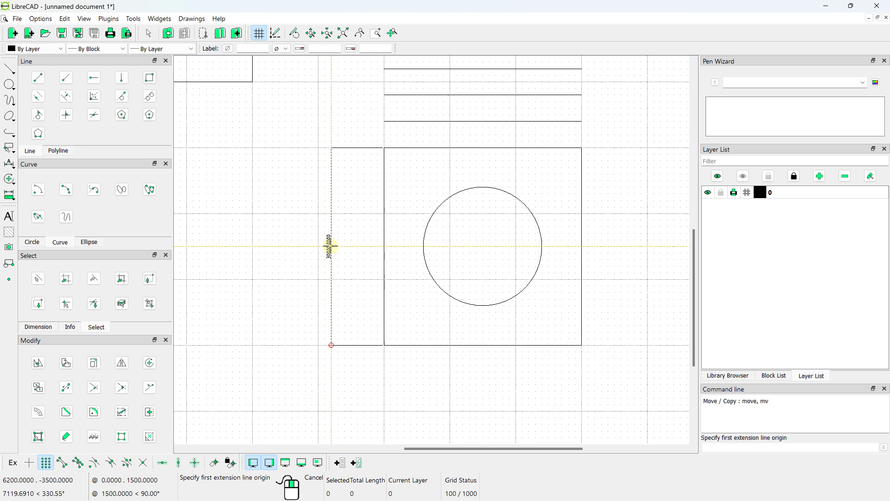
Step: Raise the dimension General Scale to 10 in Current Drawing Preferences
left_click(40, 18)
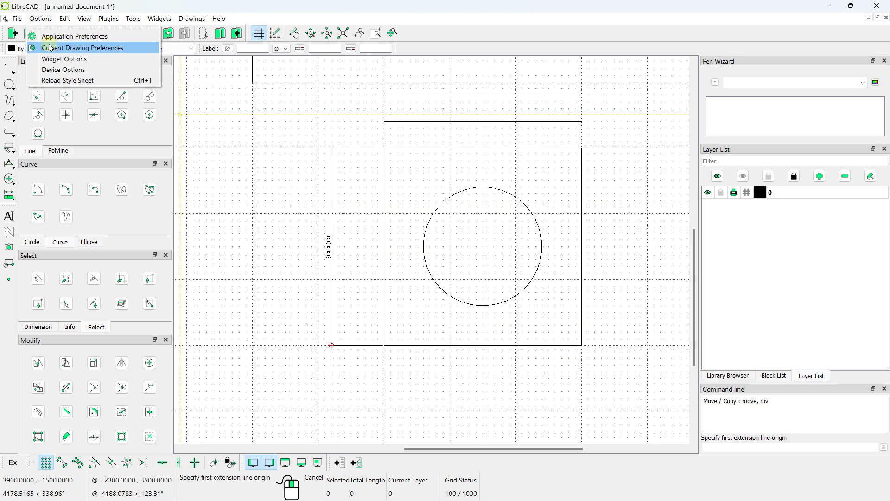
left_click(51, 48)
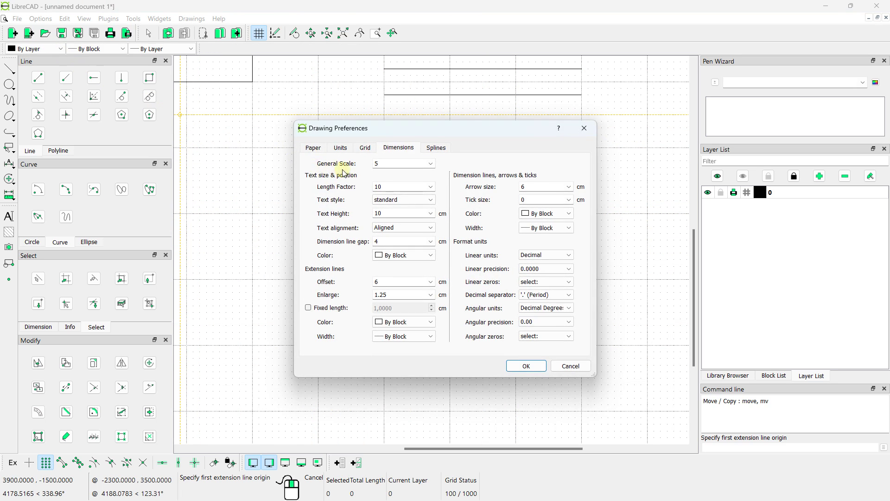
left_click(419, 165)
left_click(408, 216)
left_click(525, 366)
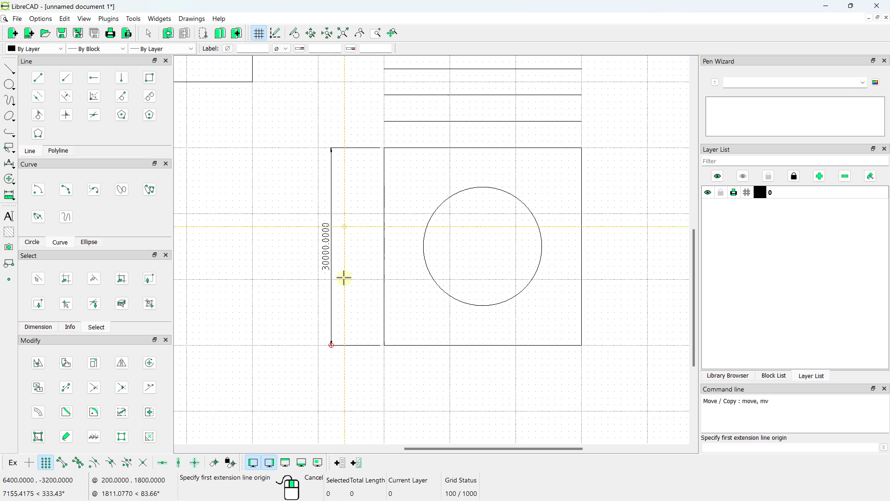
Step: Dimension the square's bottom edge as 30000.0000, with the dimension line below
middle_click_drag(385, 311, 337, 263)
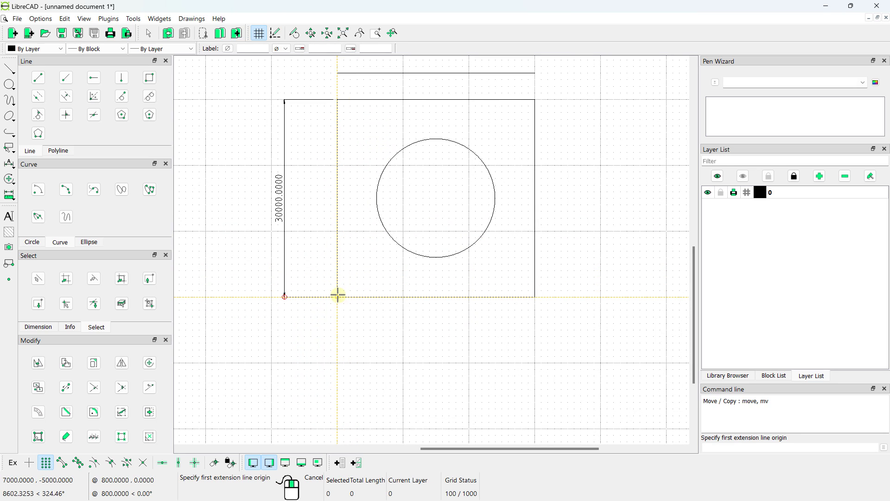
left_click(337, 296)
left_click(535, 298)
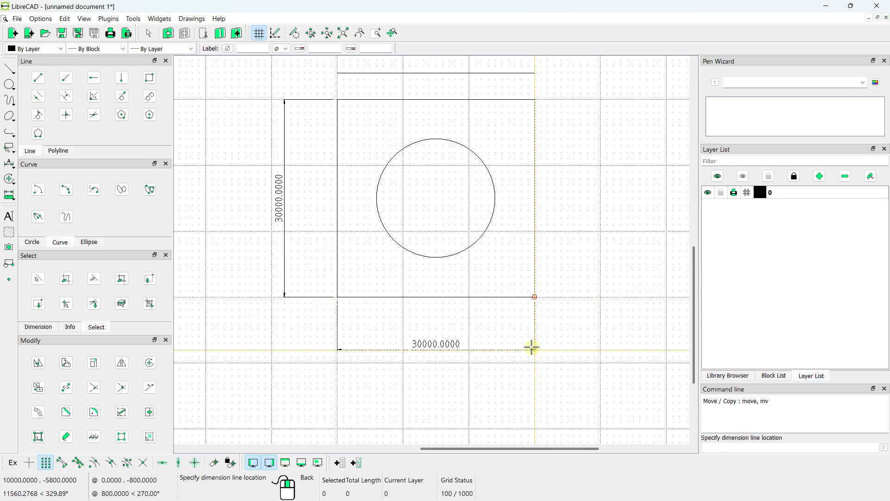
left_click(532, 348)
scroll(434, 366, "up", 3)
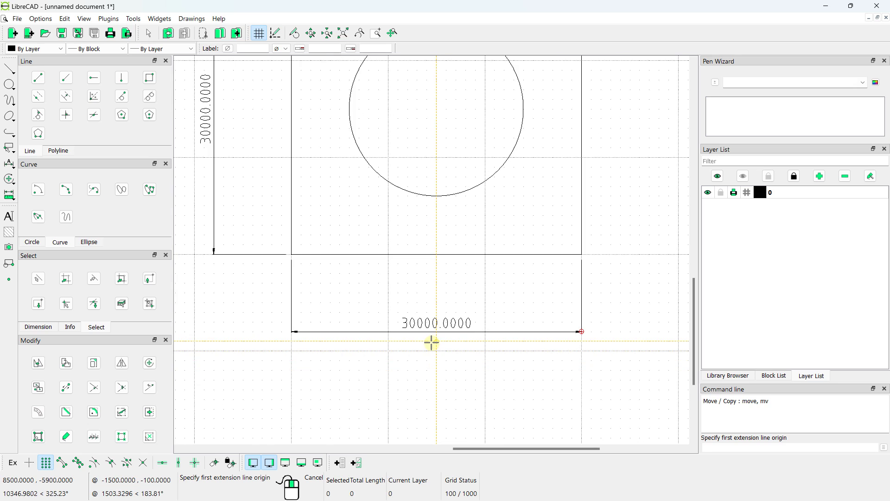
Step: Set the Main drawing unit to Millimeter on the Units tab of Current Drawing Preferences
left_click(35, 20)
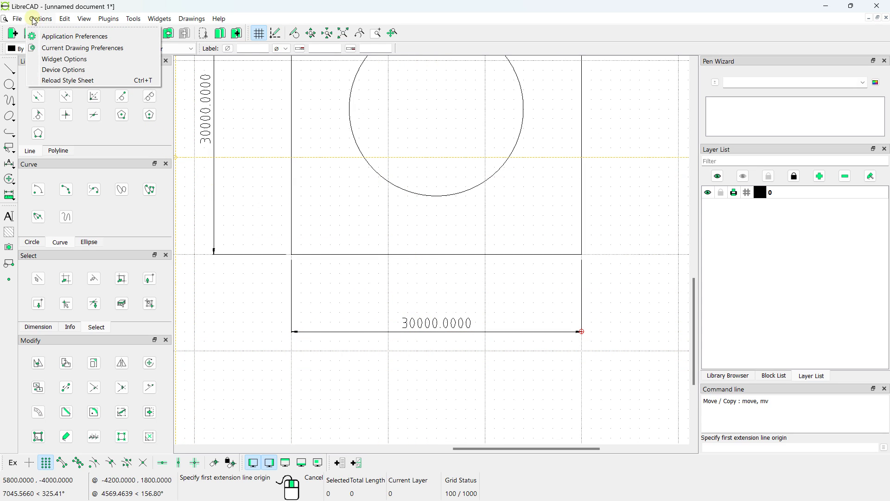
left_click(51, 47)
left_click(340, 148)
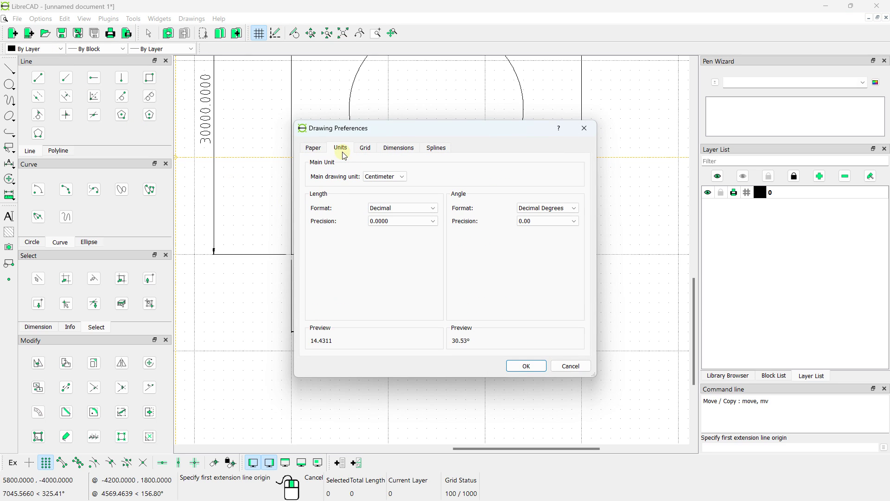
left_click(373, 176)
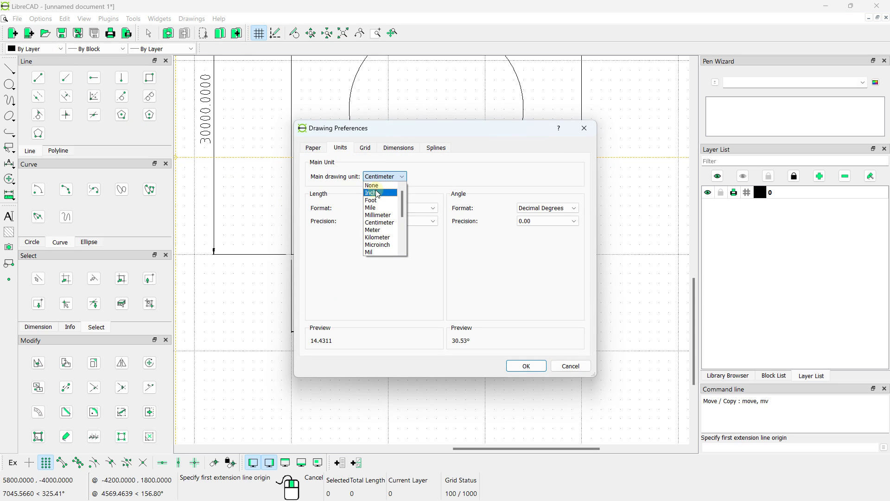
left_click(378, 216)
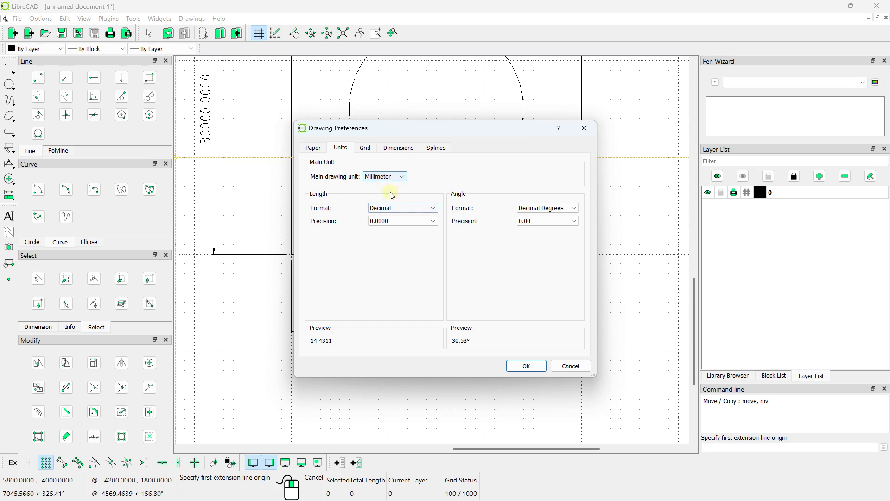
left_click(518, 365)
scroll(459, 266, "down", 6)
middle_click_drag(334, 176, 352, 270)
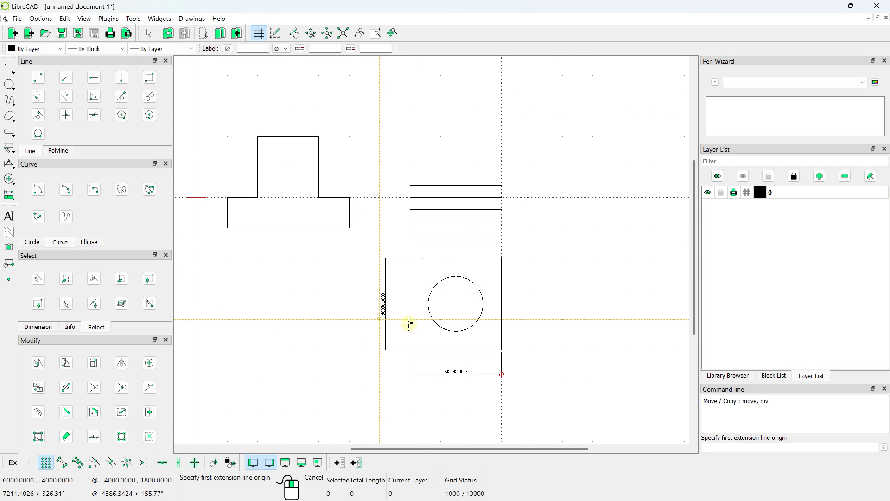
Step: Add a new layer, keeping the default name noname
scroll(320, 283, "up", 5)
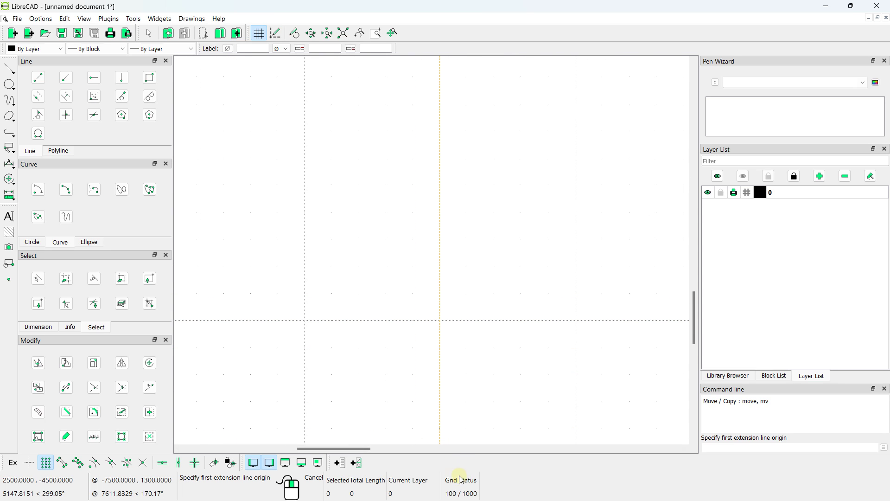
scroll(417, 264, "up", 3)
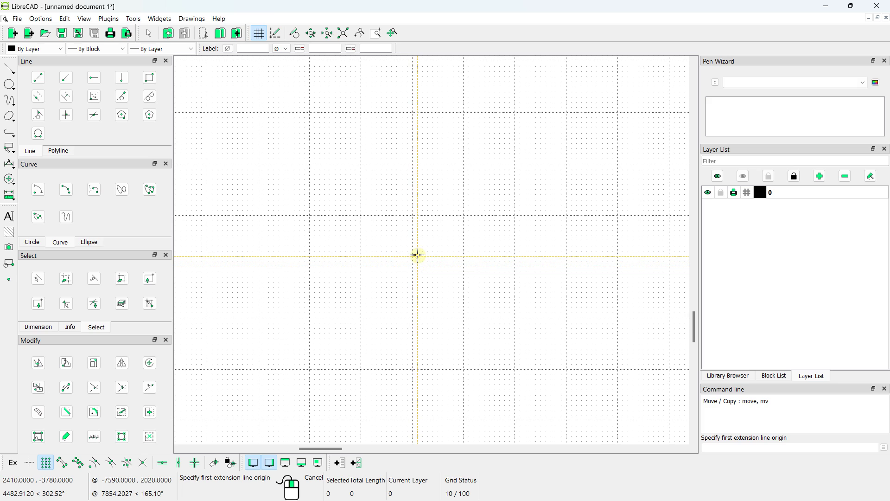
scroll(397, 245, "down", 8)
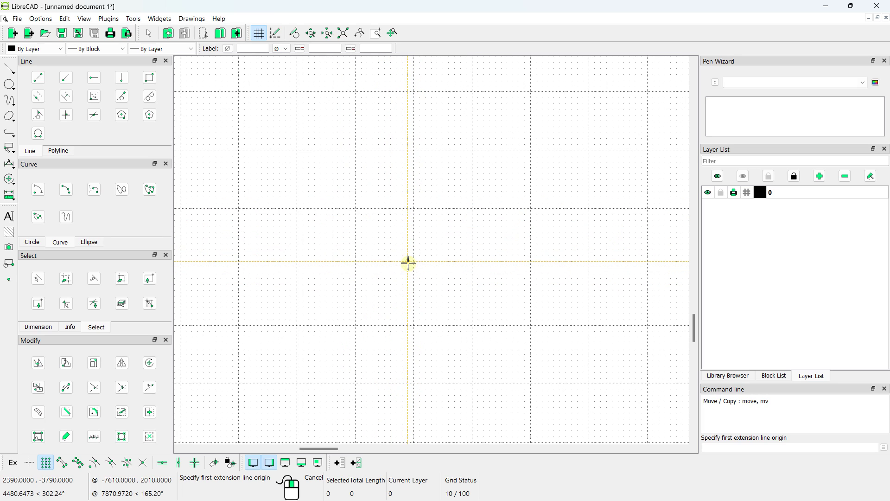
scroll(397, 249, "up", 3)
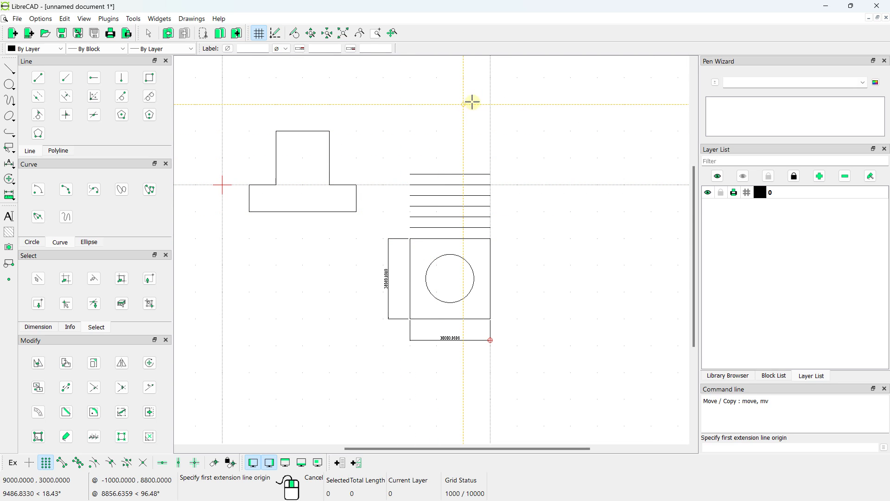
type("0")
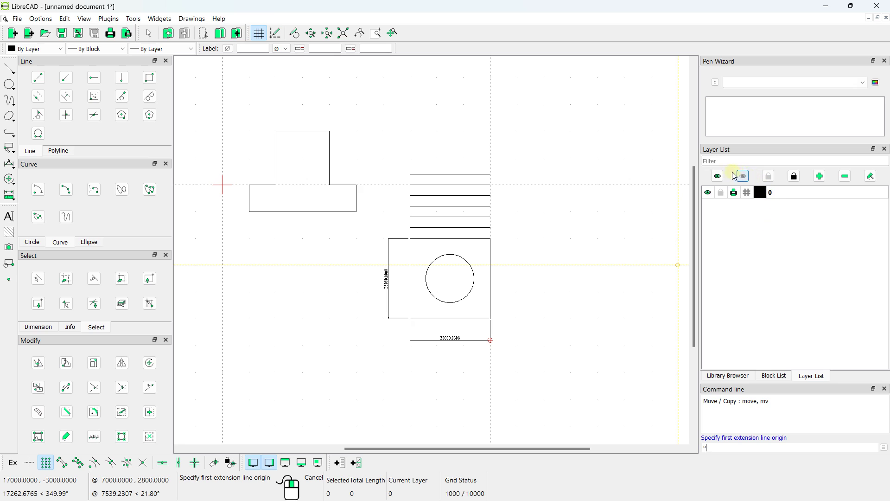
left_click(819, 177)
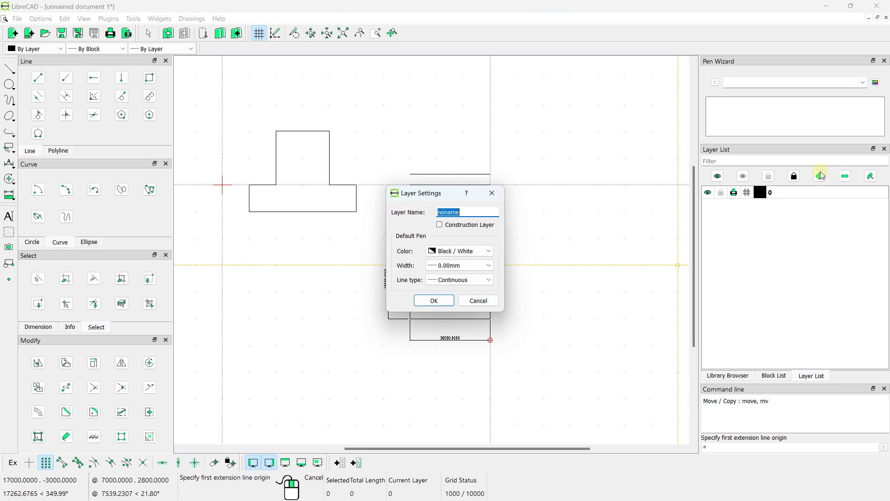
left_click(434, 302)
Step: Select the noname layer and close its Layer Settings without changes
left_click(783, 206)
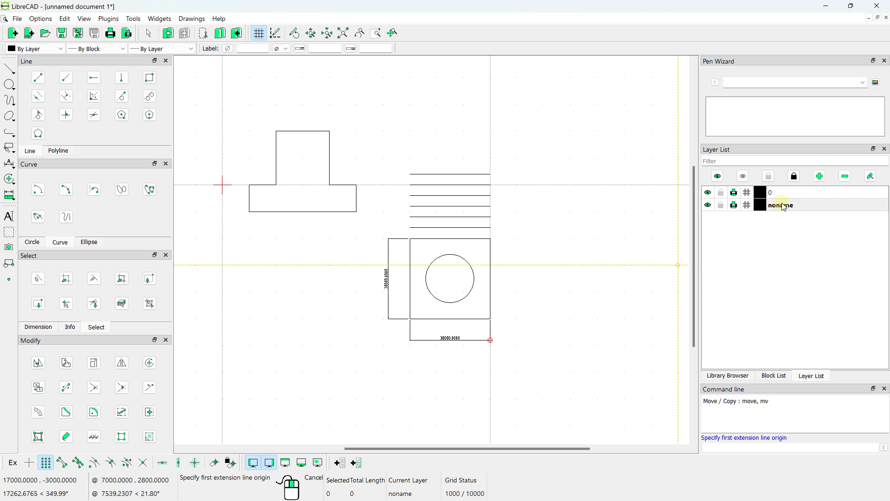
left_click(871, 176)
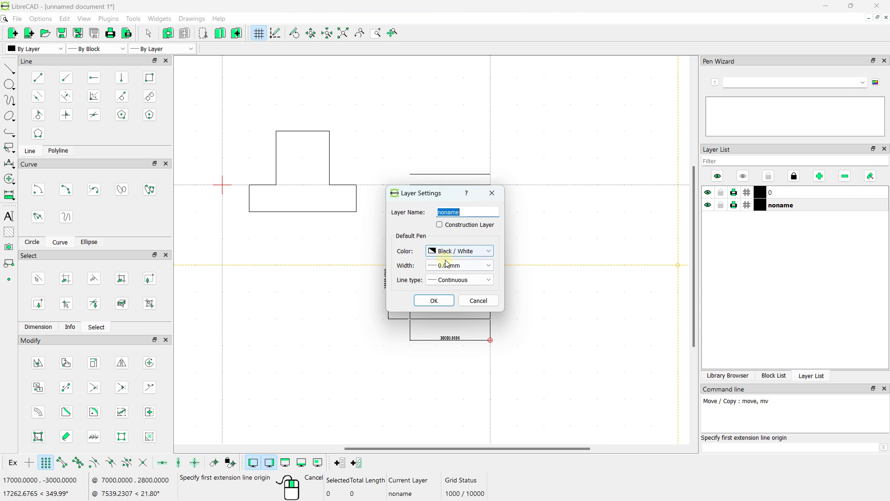
left_click(494, 193)
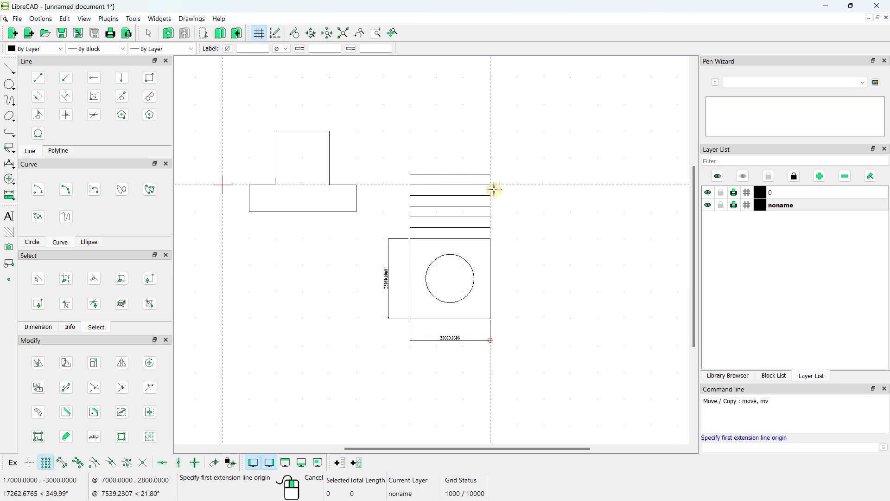
scroll(494, 190, "down", 1)
middle_click_drag(494, 190, 474, 170)
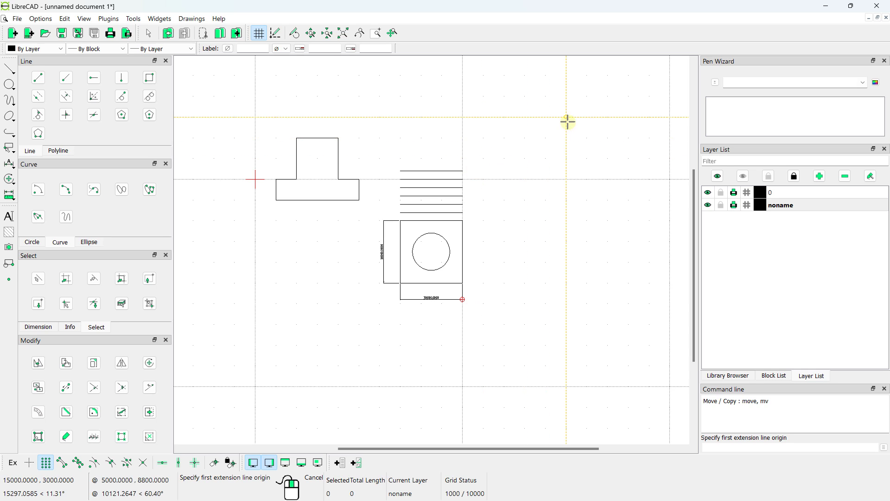
Step: Remove the noname layer from the Layer List, leaving only layer 0
left_click(846, 176)
left_click(419, 267)
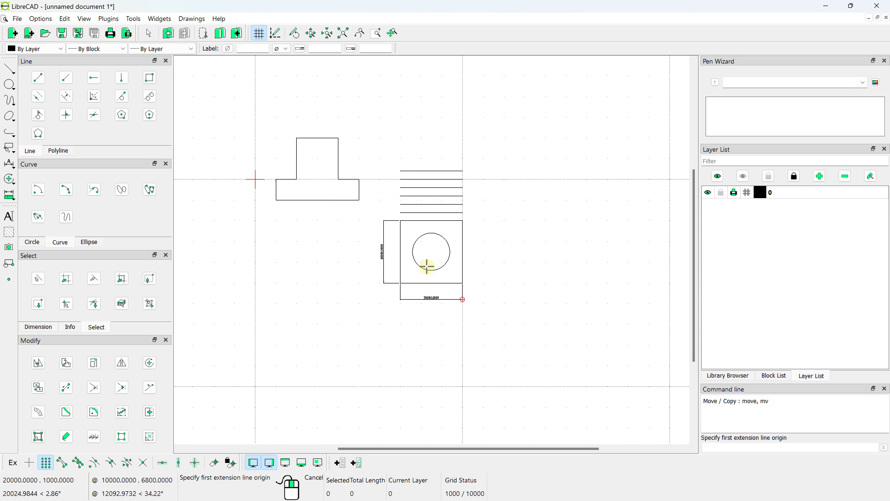